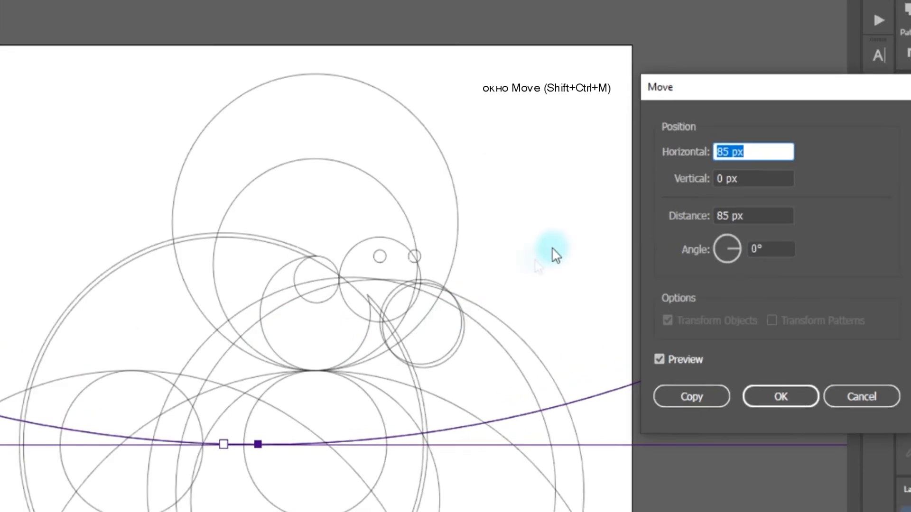
Step: Copy the large selected ellipse with a horizontal offset of 0 px and a vertical offset of -250 px
type("0")
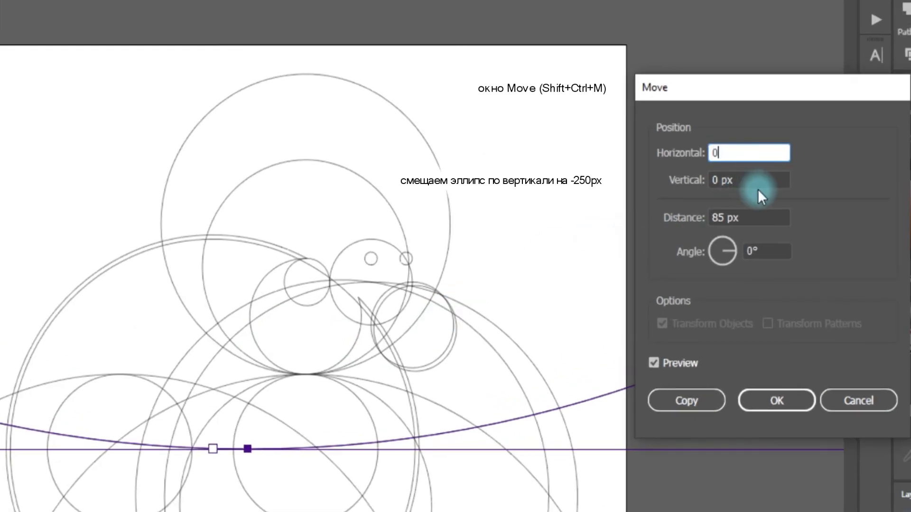
left_click(753, 180)
type("-250")
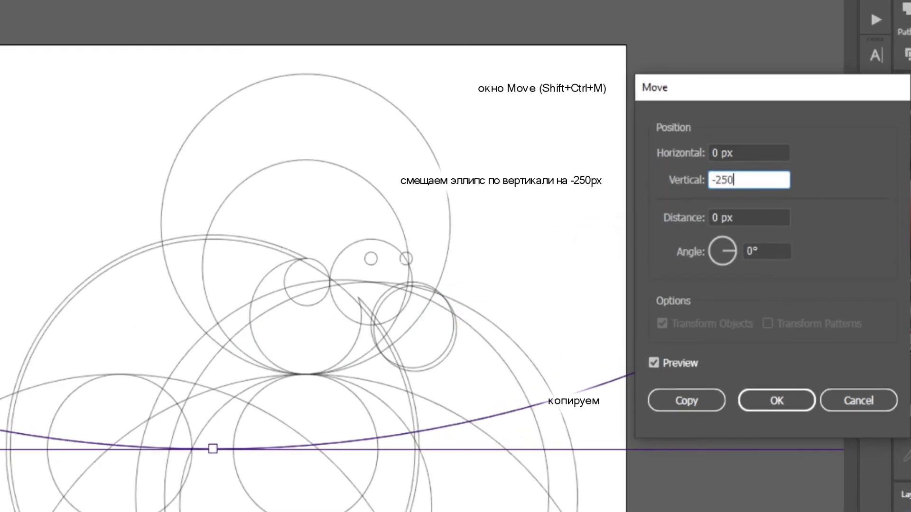
left_click(677, 398)
key("Tab")
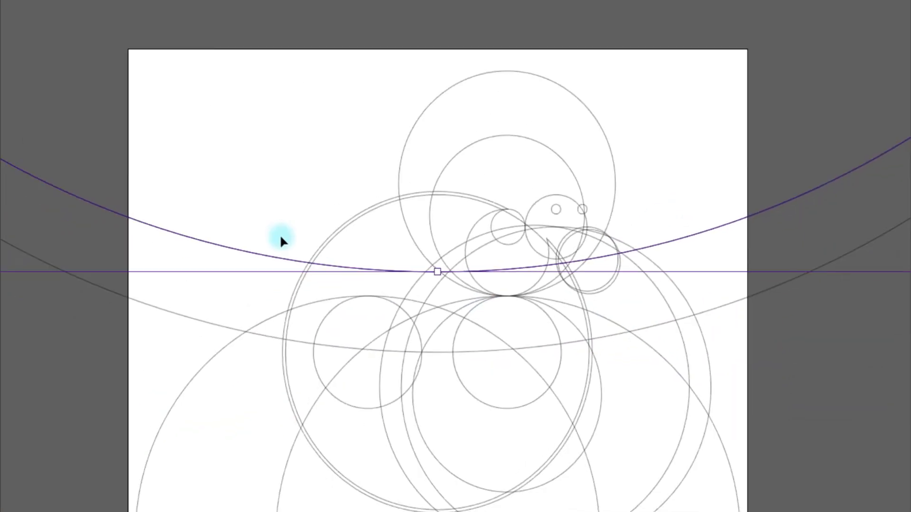
Step: Copy the newly raised large ellipse with a vertical offset of -30 px to form a parallel pair
key("Return")
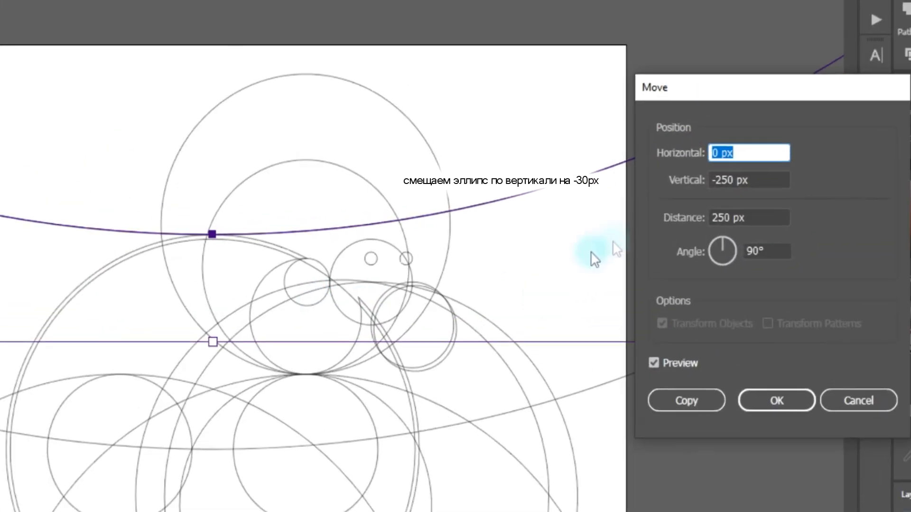
left_click(770, 181)
type("-")
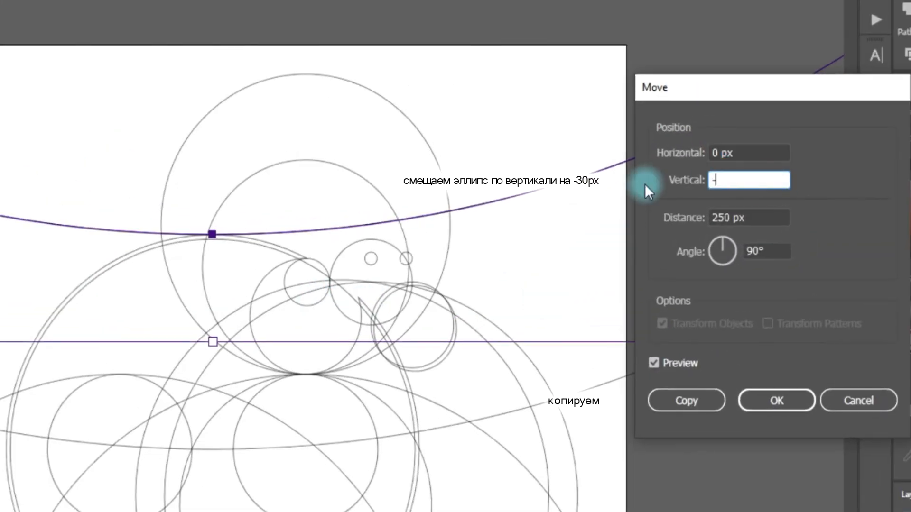
left_click(687, 401)
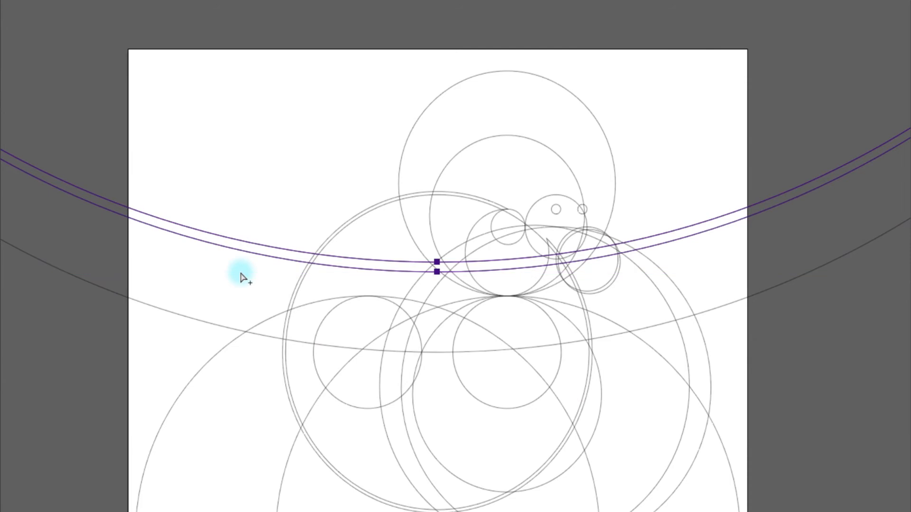
Step: Copy the pair of parallel ellipses with a vertical offset of -110 px and clear the selection
key("Return")
left_click(858, 153)
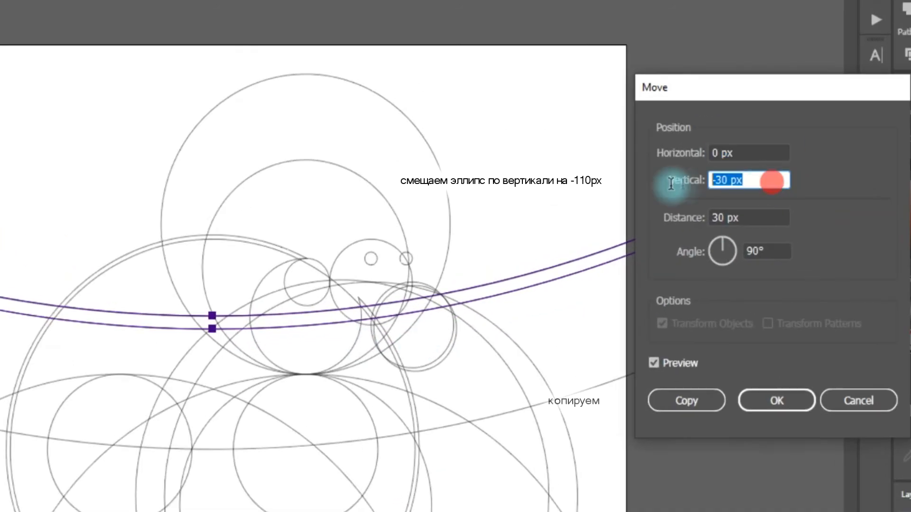
type("-10")
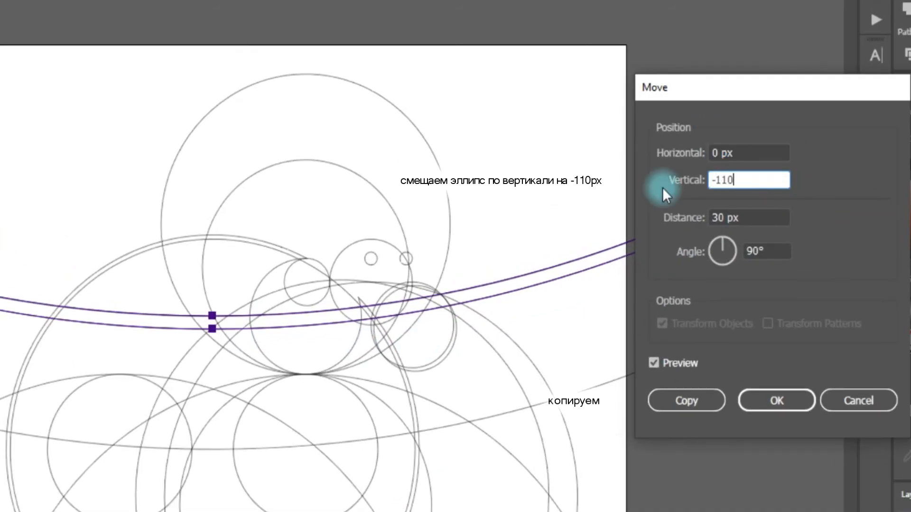
left_click(703, 401)
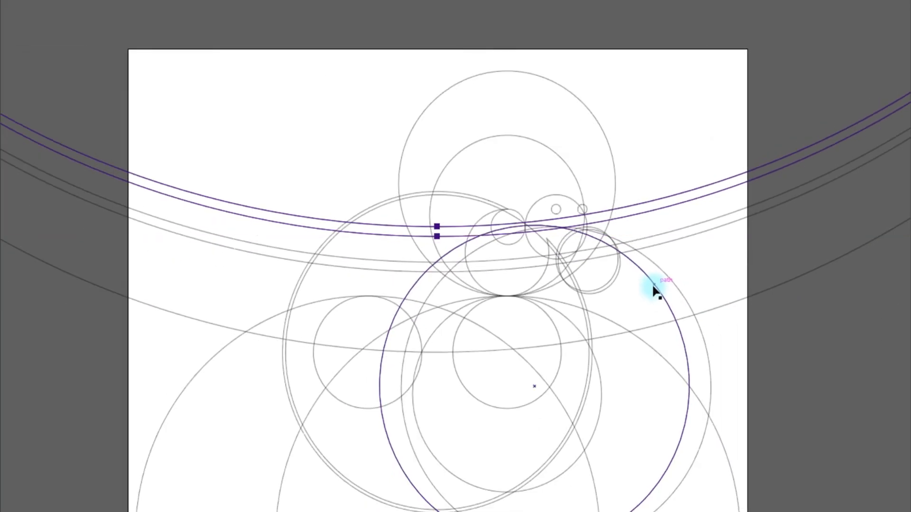
key("ctrl+shift+a")
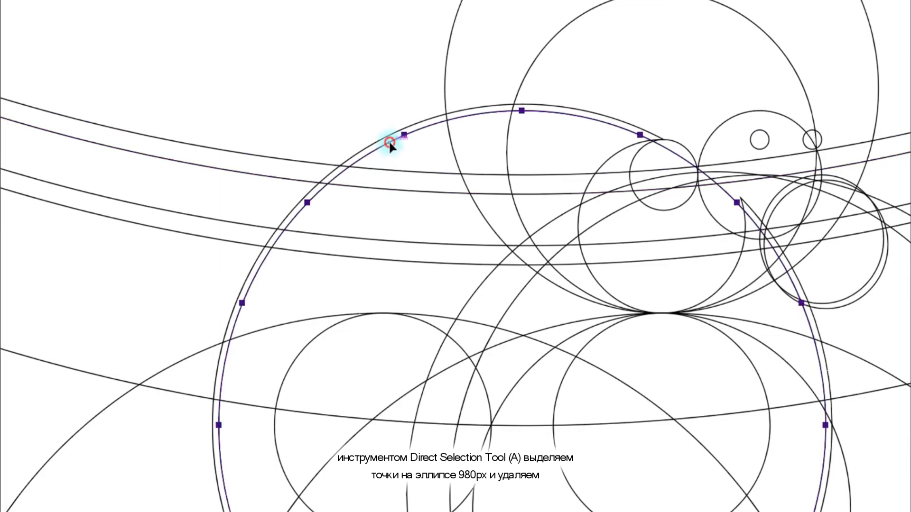
Step: Delete the top and left anchor points and the unneeded remainder of the 980 px ellipse, keeping only its upper-left arc
key("a")
left_click(522, 114)
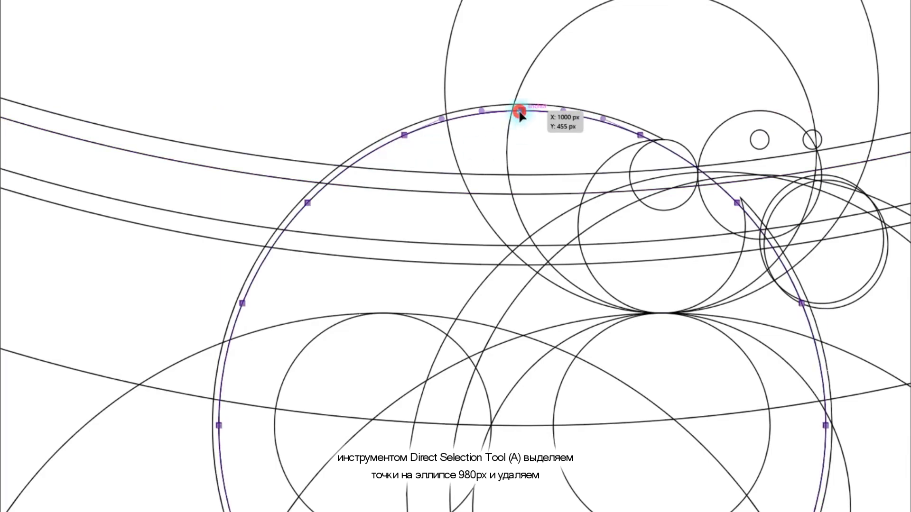
key("Delete")
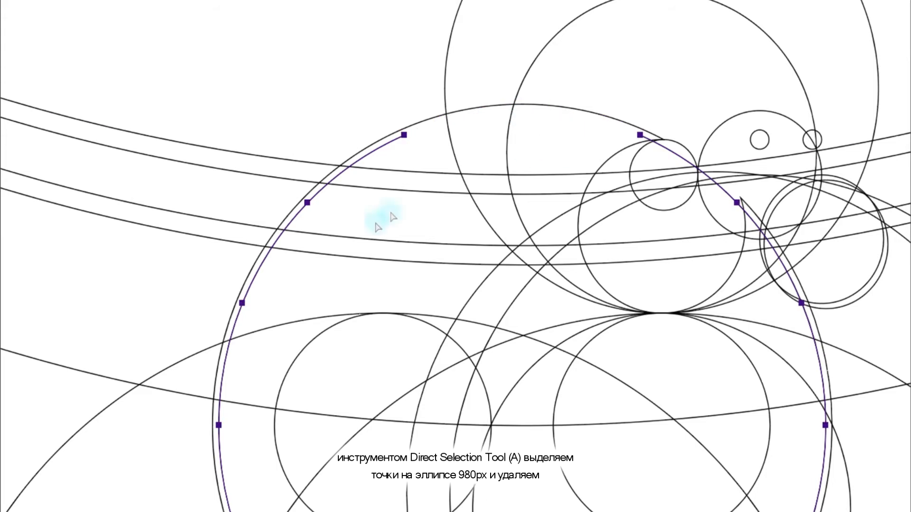
left_click(219, 426)
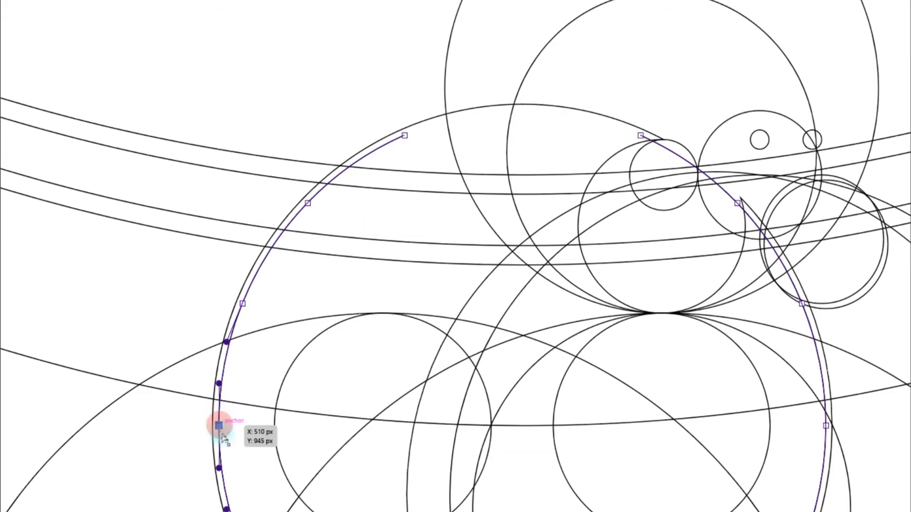
key("Delete")
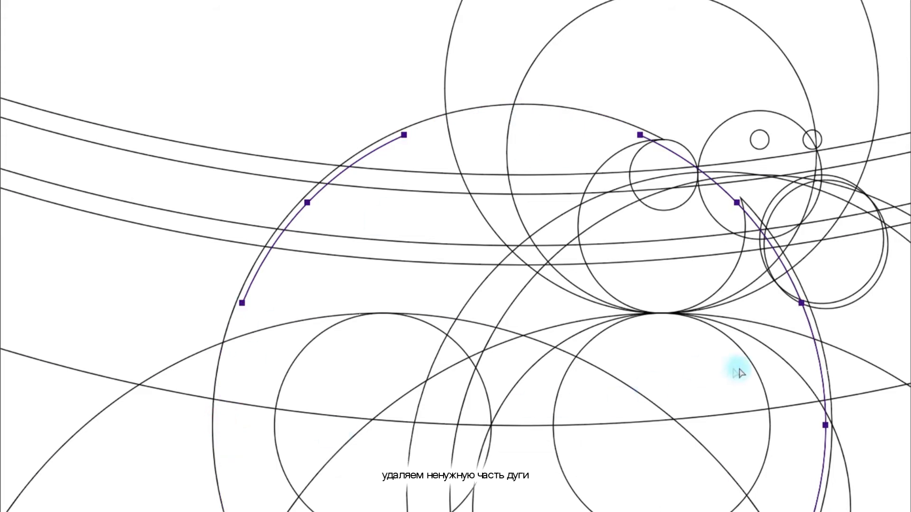
key("Delete")
key("Delete")
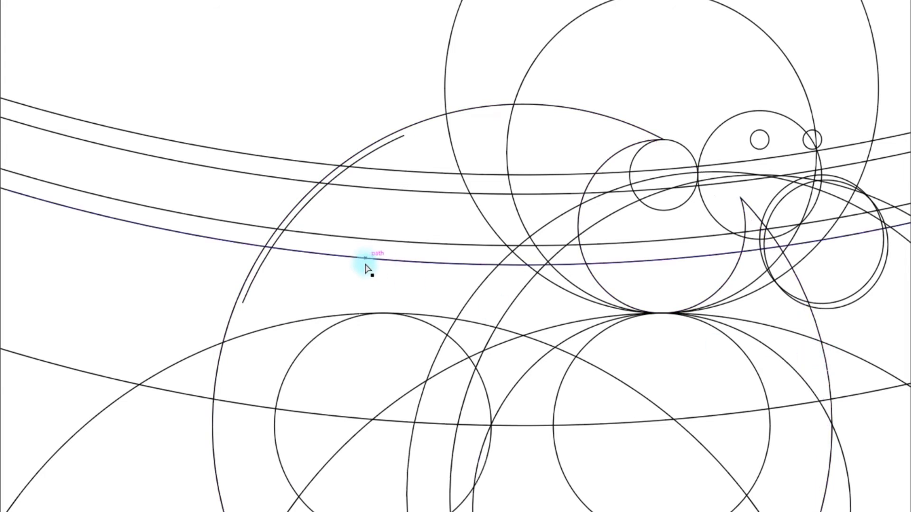
Step: Split all the artwork with Pathfinder Divide and ungroup the resulting pieces
scroll(376, 274, "down", 5)
left_click_drag(374, 312, 387, 256)
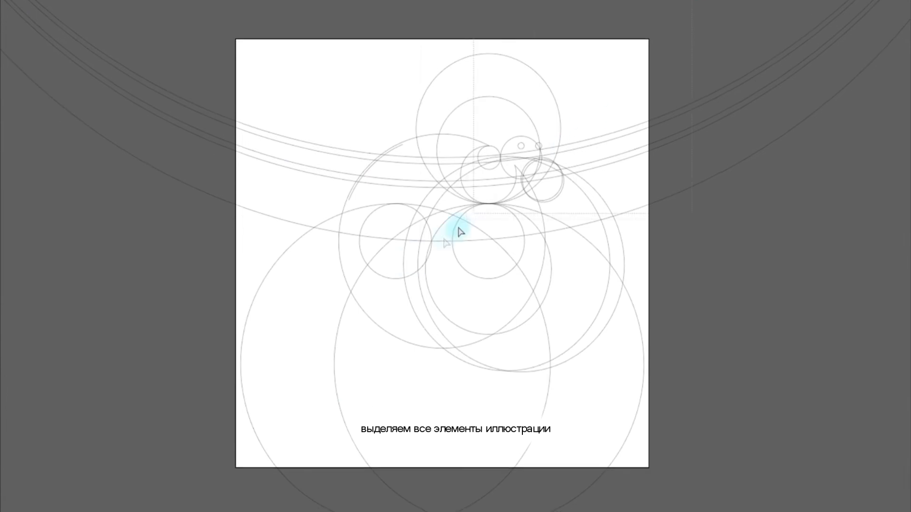
key("ctrl+a")
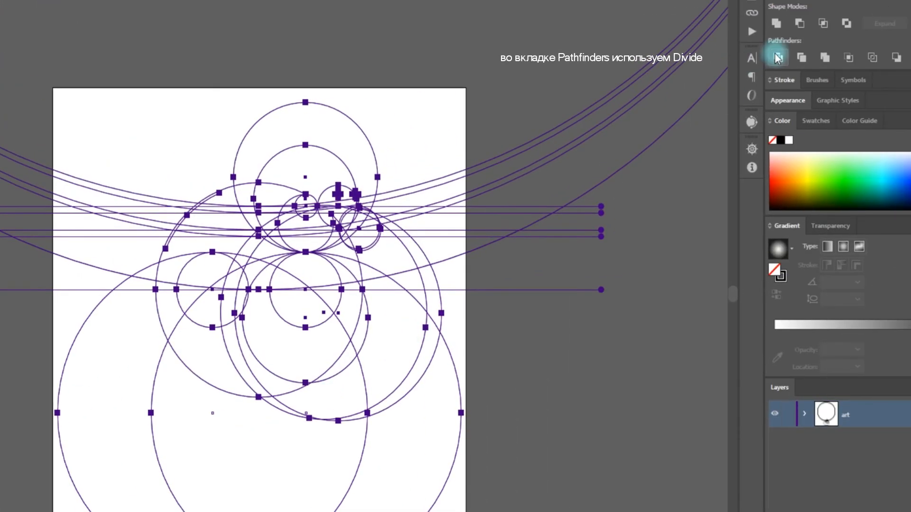
left_click(777, 58)
right_click(280, 264)
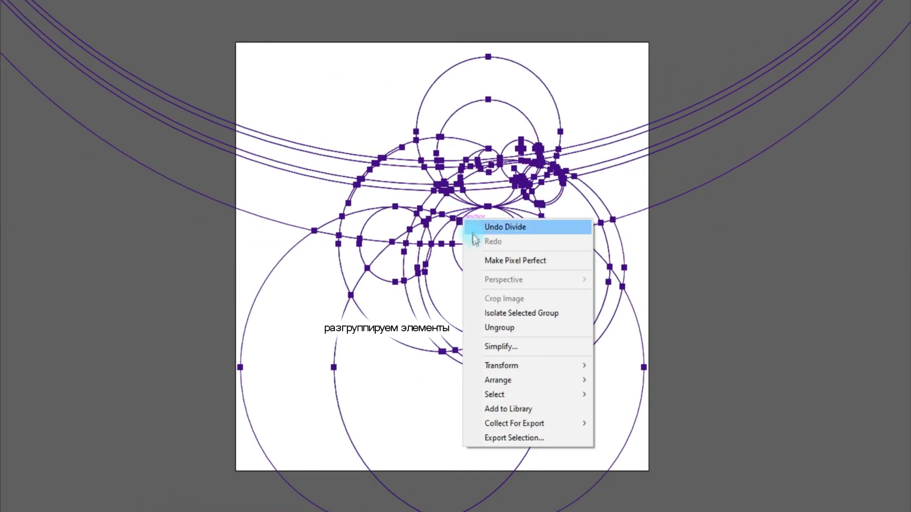
left_click(500, 328)
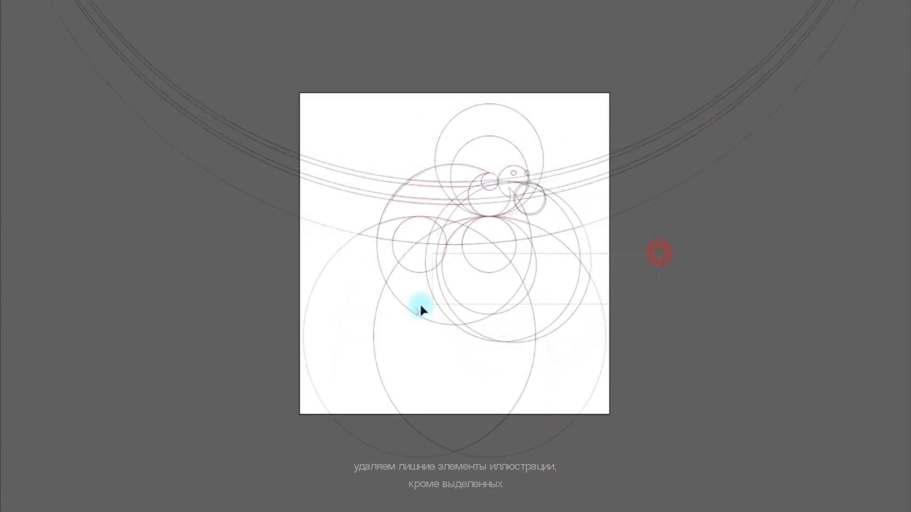
Step: Delete the surplus pieces below the turtle and the outer arc segments on both sides of it
left_click_drag(419, 303, 253, 351)
key("Delete")
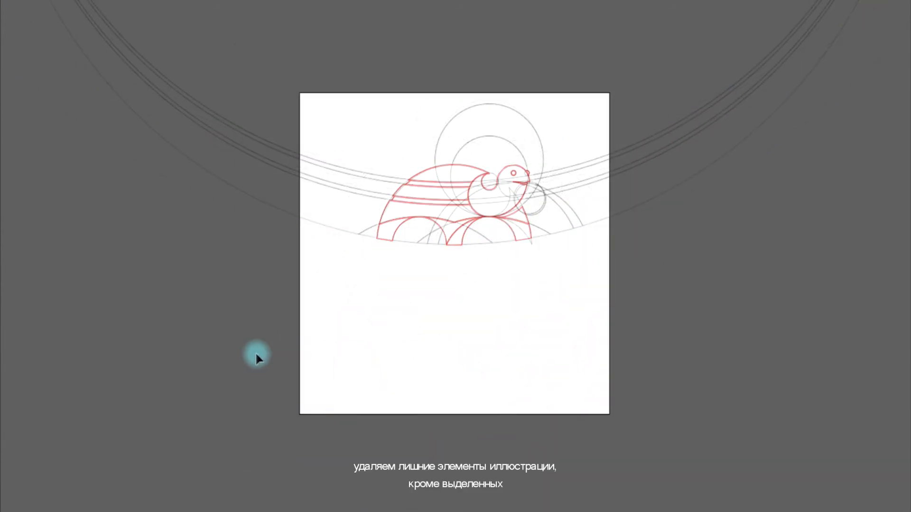
left_click_drag(364, 151, 304, 289)
key("Delete")
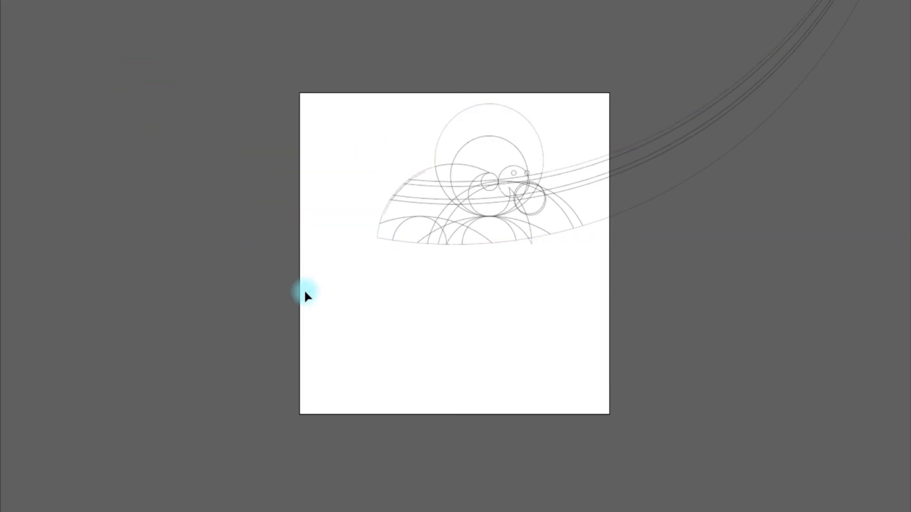
left_click_drag(722, 53, 722, 102)
left_click_drag(537, 331, 536, 331)
key("Delete")
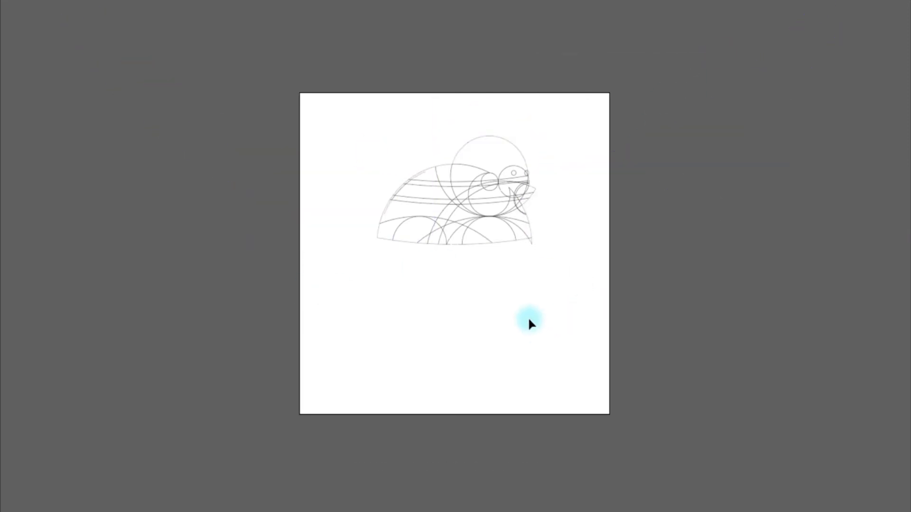
Step: Delete the leftover circle segments beside the front leg, above the turtle's back, and between the shell and head
scroll(534, 243, "up", 3)
left_click_drag(541, 242, 507, 251)
key("Delete")
left_click_drag(382, 138, 440, 246)
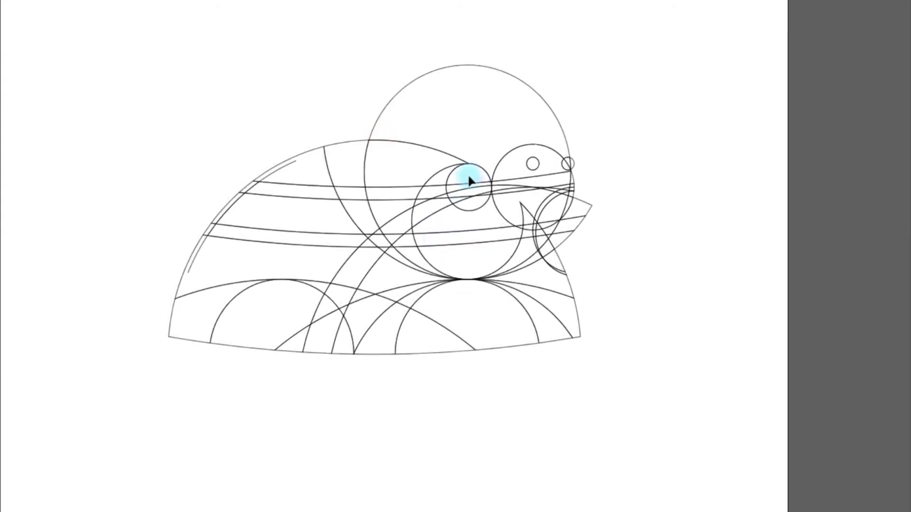
scroll(489, 168, "up", 3)
left_click_drag(480, 116, 447, 185)
left_click_drag(433, 256, 434, 256)
key("Delete")
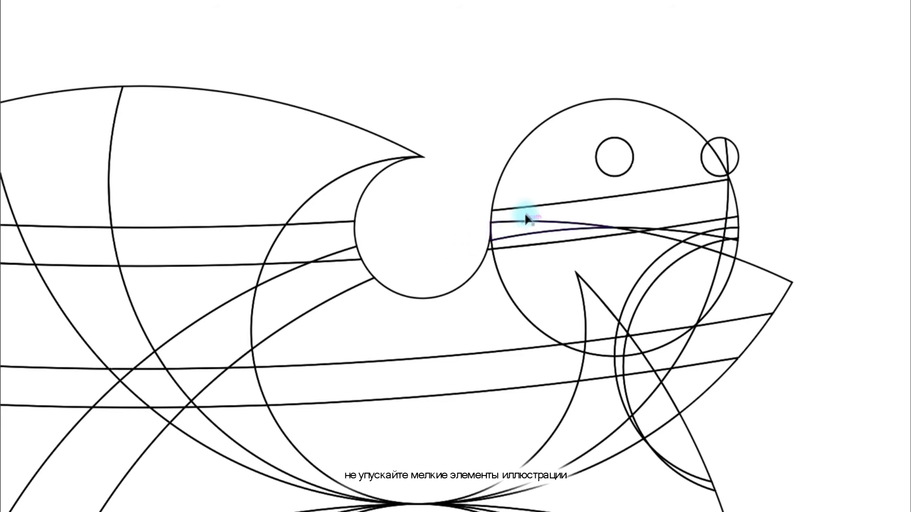
Step: Delete the tiny leftover sliver at the left edge of the turtle's head circle
scroll(499, 216, "up", 3)
scroll(475, 240, "up", 3)
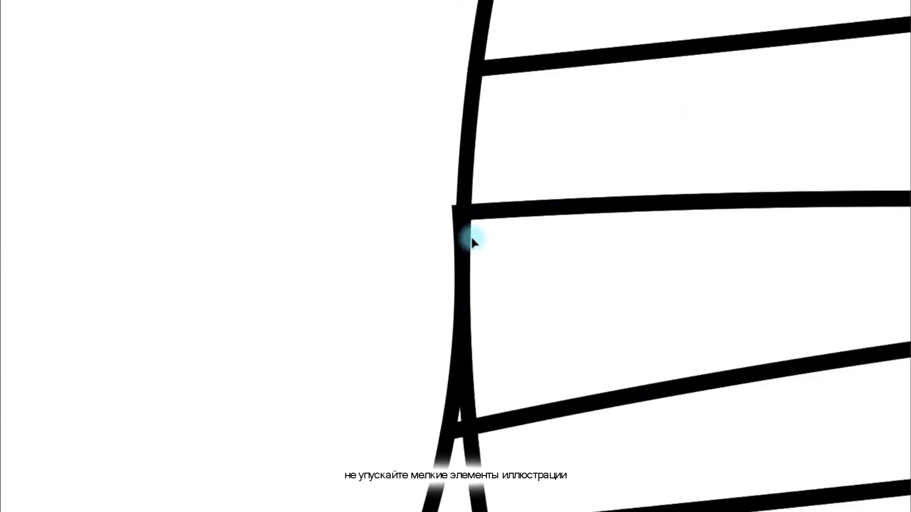
left_click(459, 214)
key("Delete")
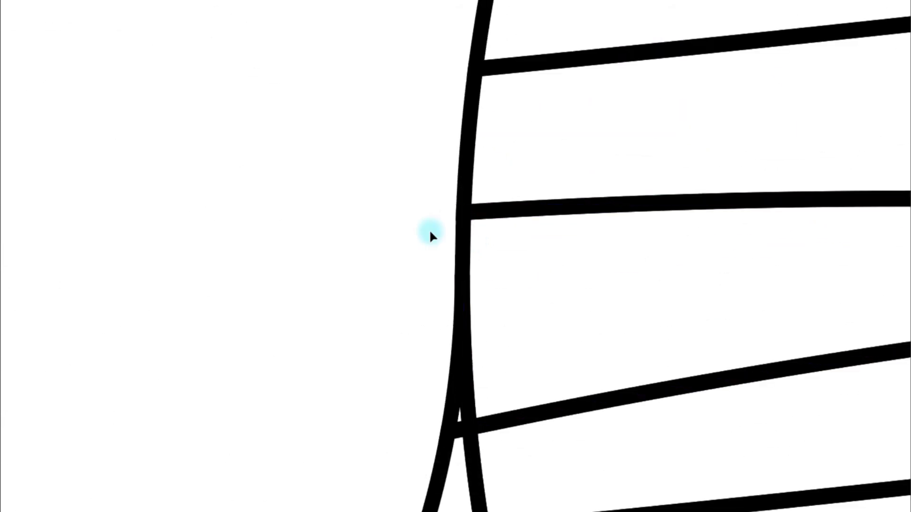
Step: Delete the surplus pieces protruding to the right of the turtle's mouth, chin and neck
scroll(456, 257, "down", 6)
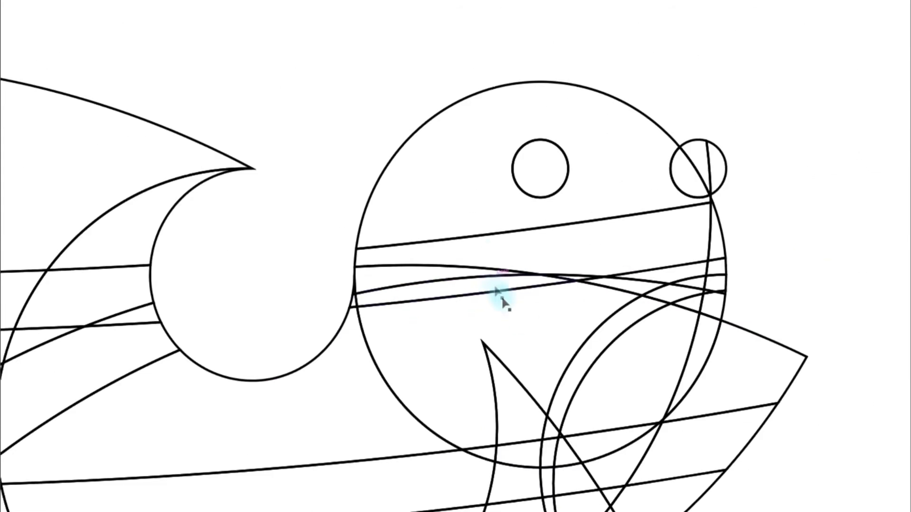
left_click_drag(545, 363, 480, 258)
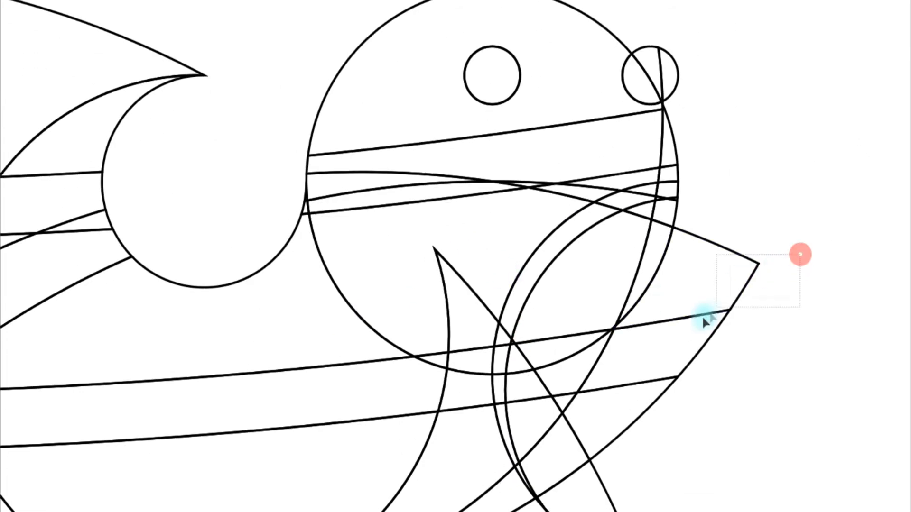
left_click_drag(652, 372, 650, 371)
key("Delete")
left_click_drag(714, 347, 633, 433)
key("Delete")
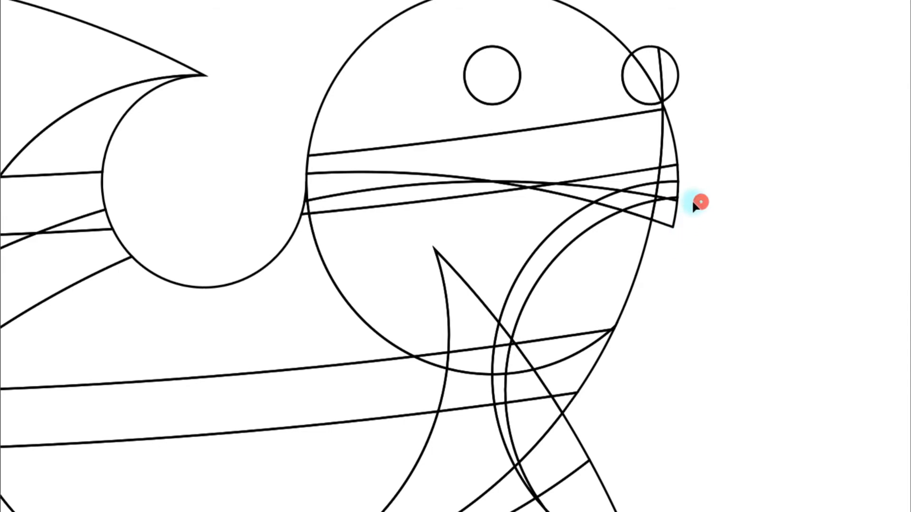
key("Delete")
left_click_drag(669, 230, 659, 216)
key("Delete")
Step: Delete the pieces filling the arch beside the turtle's front leg
scroll(658, 222, "down", 2)
left_click_drag(607, 383, 723, 285)
left_click_drag(641, 351, 498, 472)
key("Delete")
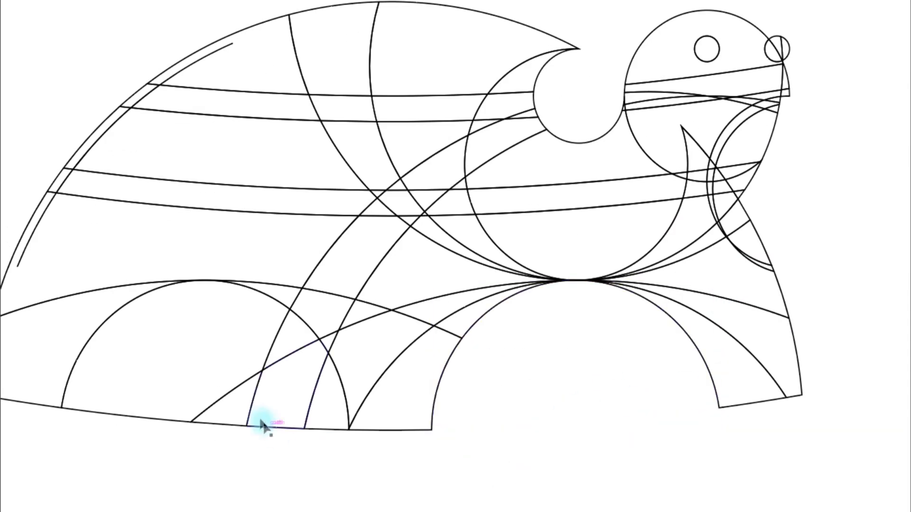
Step: Delete the pieces inside the rear leg arch and the tiny sliver at the middle leg's lower-left corner
left_click_drag(252, 424, 192, 482)
key("Delete")
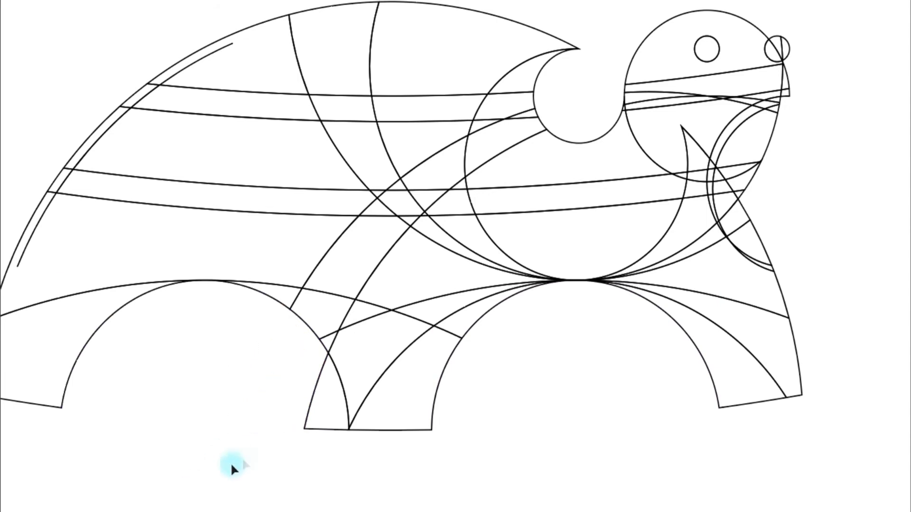
key("Delete")
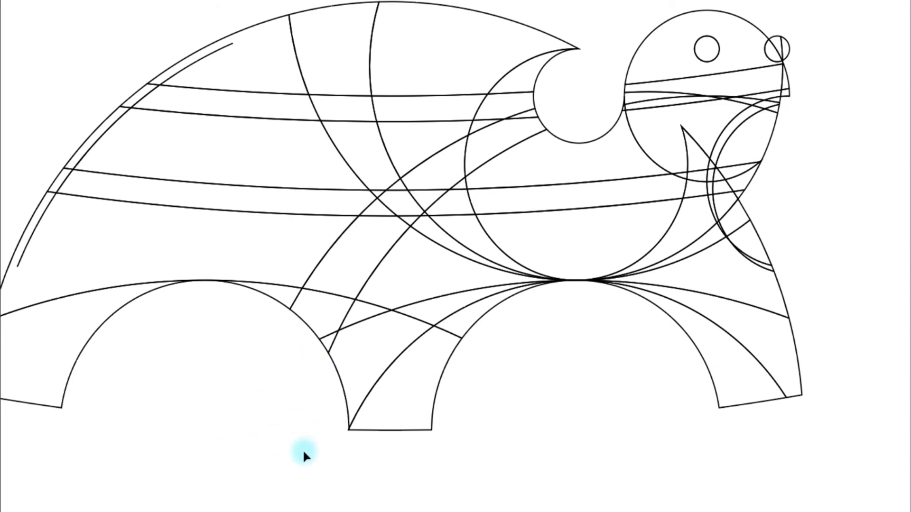
scroll(348, 432, "up", 5)
left_click(343, 410)
key("Delete")
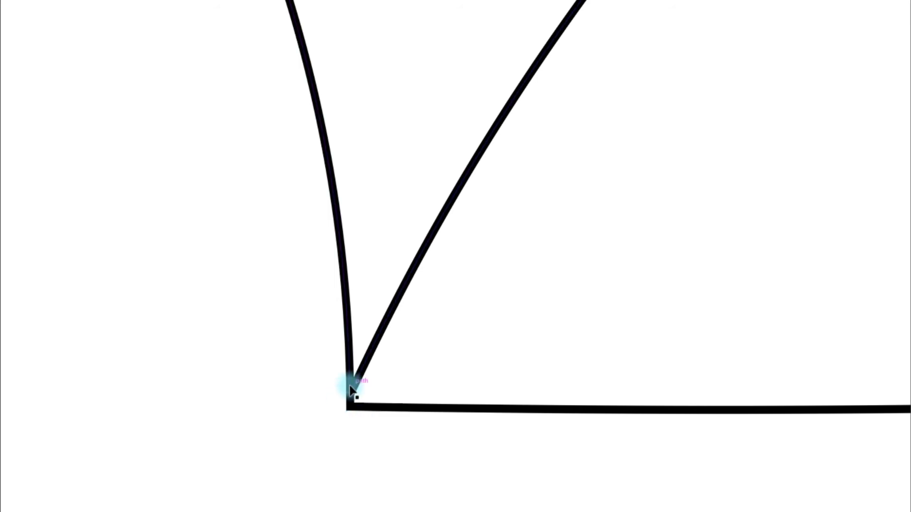
Step: Select all artwork on the art layer and merge the divided pieces of the turtle's middle leg with Shape Builder
scroll(334, 417, "down", 10)
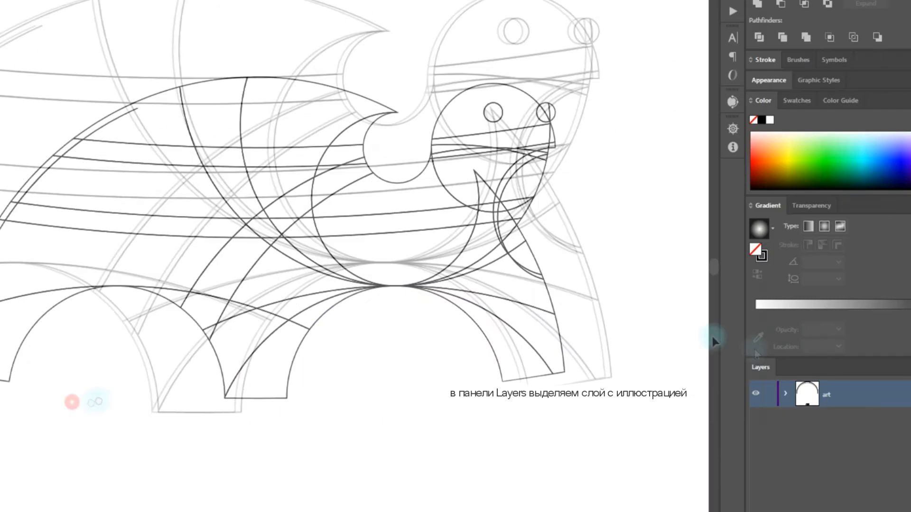
left_click(888, 387)
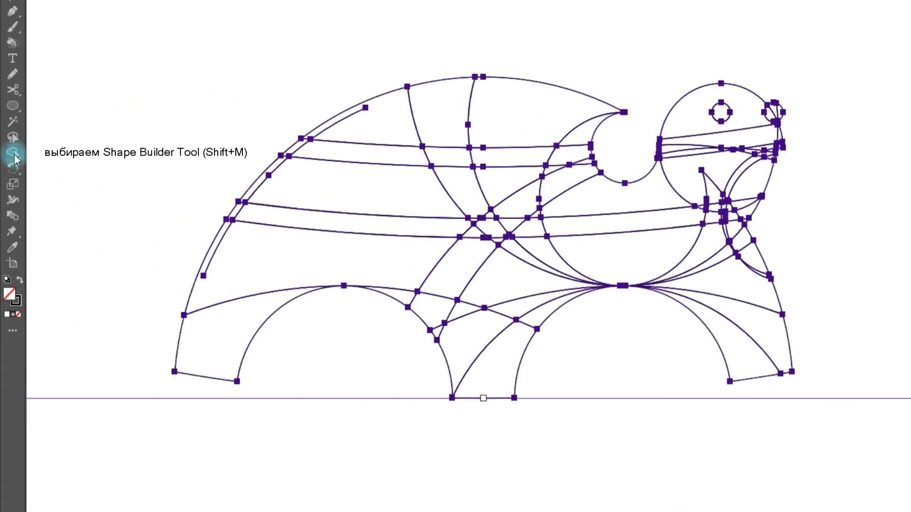
left_click(14, 154)
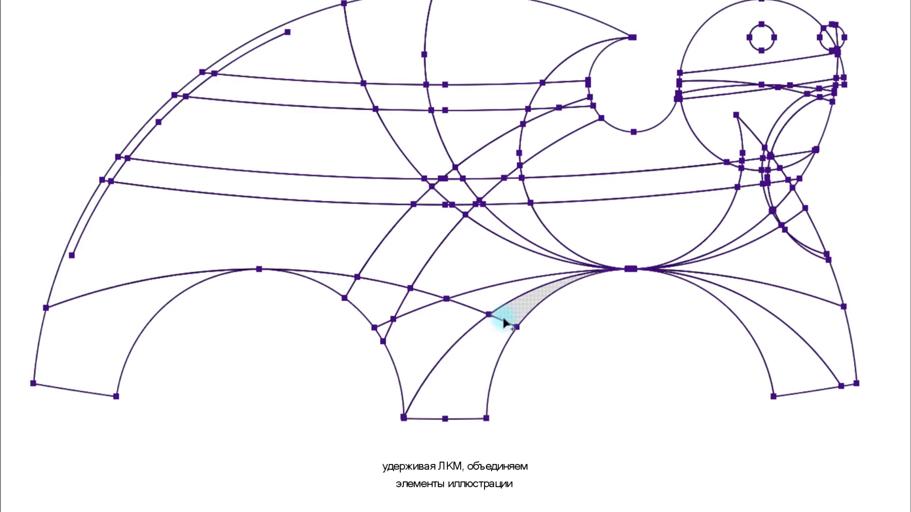
left_click_drag(533, 319, 477, 348)
Step: Merge the divided pieces of the rear leg and the area joining it to the middle leg
scroll(374, 326, "up", 3)
mouse_move(616, 264)
left_mouse_down()
mouse_move(490, 348)
mouse_move(417, 345)
mouse_move(396, 312)
mouse_move(440, 280)
mouse_move(280, 223)
left_mouse_up()
left_click_drag(183, 272, 613, 272)
scroll(480, 278, "down", 3)
left_click_drag(513, 238, 339, 312)
Step: Merge the fragments of the shell's bottom section above the rear and middle legs
scroll(503, 294, "up", 3)
mouse_move(715, 220)
left_mouse_down()
mouse_move(696, 255)
mouse_move(615, 275)
mouse_move(594, 210)
mouse_move(571, 226)
mouse_move(327, 242)
left_mouse_up()
left_click_drag(621, 263, 571, 384)
left_click_drag(649, 289, 400, 287)
scroll(401, 287, "down", 2)
Step: Merge the fragments of the shell's lower stripe into one continuous band, including the small pieces at the curve crossings
scroll(477, 291, "up", 3)
left_click_drag(627, 292, 519, 315)
left_click_drag(580, 250, 516, 260)
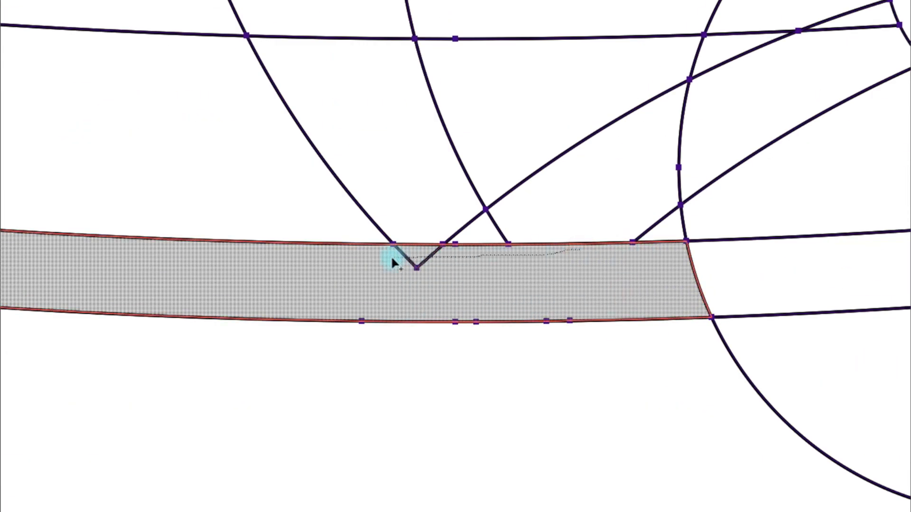
left_click_drag(412, 260, 409, 259)
scroll(596, 184, "down", 1)
left_click_drag(506, 185, 566, 261)
Step: Merge the fragments of the turtle's body between the shell edge and the curve behind the neck
scroll(568, 259, "down", 3)
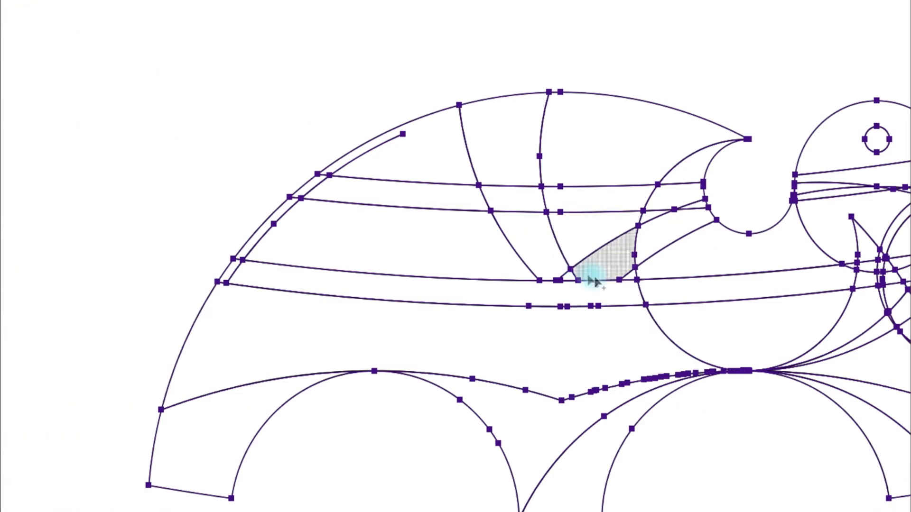
left_click_drag(612, 327, 459, 334)
scroll(561, 241, "up", 3)
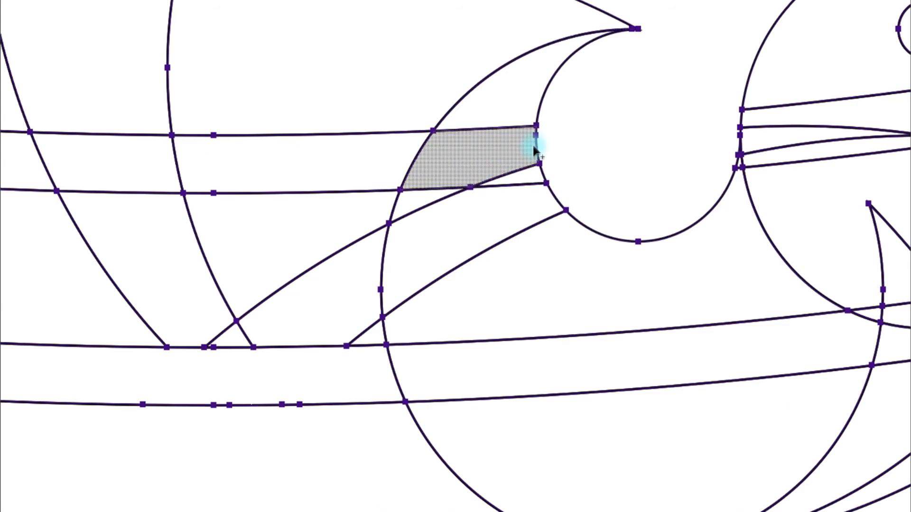
left_click_drag(519, 98, 511, 209)
mouse_move(436, 199)
left_mouse_down()
mouse_move(566, 443)
mouse_move(636, 450)
left_mouse_up()
left_click_drag(741, 317, 494, 411)
left_click_drag(576, 440, 554, 386)
Step: Remove the surplus pieces from the turtle's mouth opening with Shape Builder
scroll(807, 173, "up", 2)
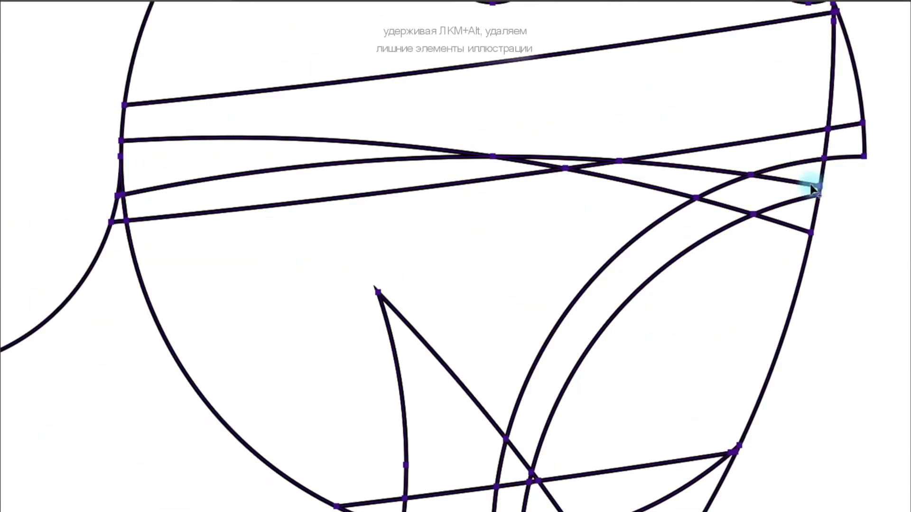
mouse_move(836, 175)
left_mouse_down()
mouse_move(726, 199)
mouse_move(681, 190)
left_mouse_up()
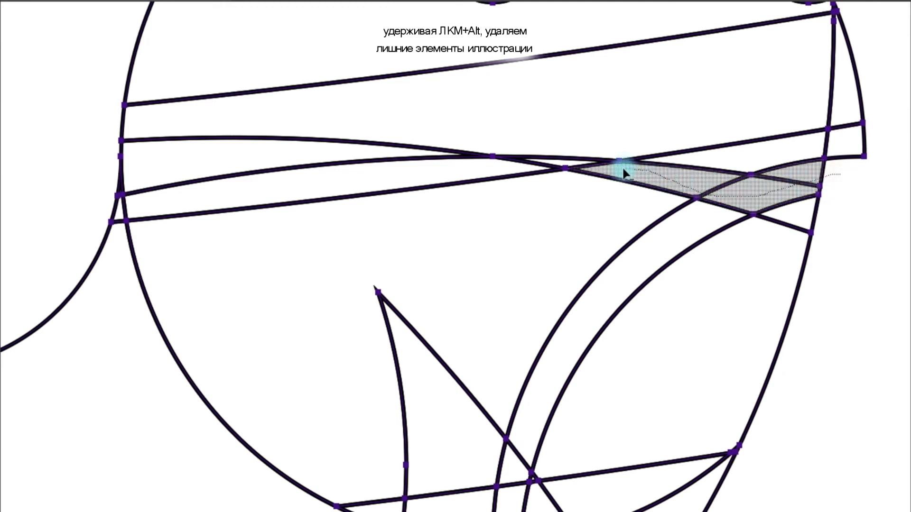
left_click_drag(585, 168, 577, 165)
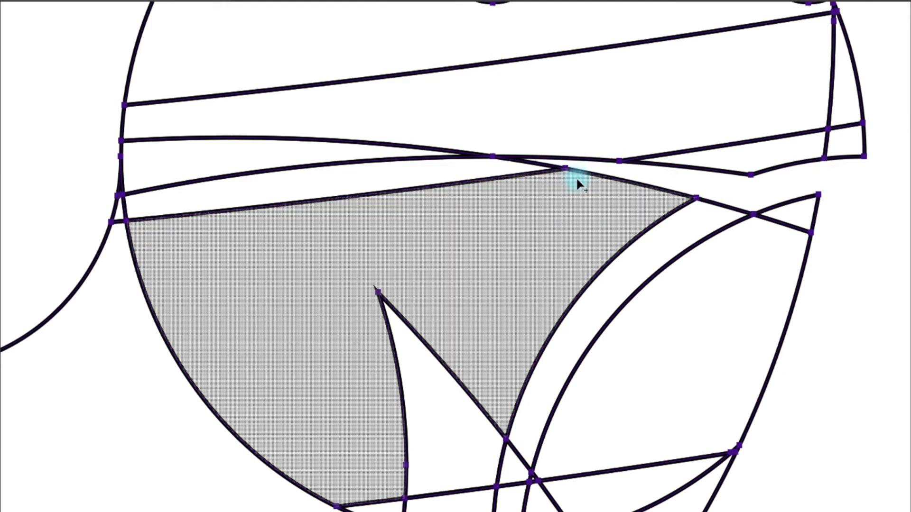
Step: Merge the split pieces of the turtle's far eye and delete the tiny sliver at its lower edge
scroll(576, 177, "down", 1)
left_click_drag(531, 197, 544, 290)
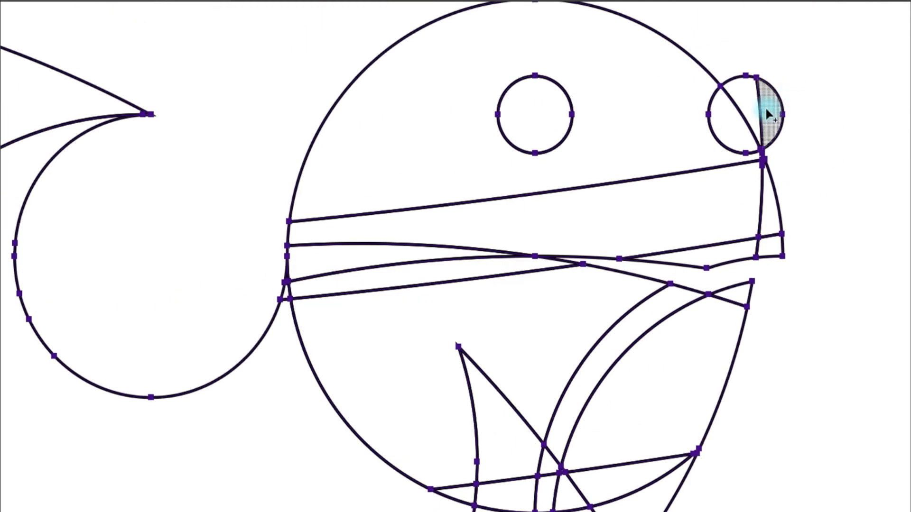
scroll(767, 142, "up", 4)
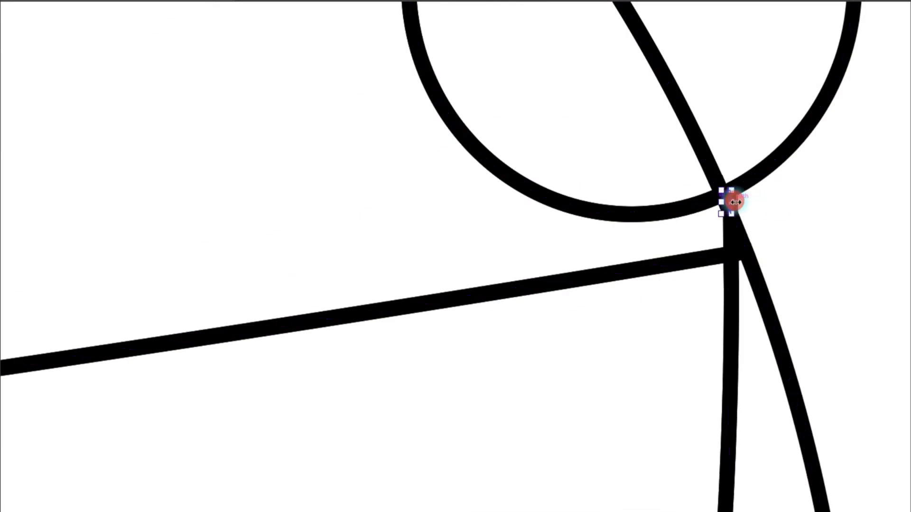
key("Delete")
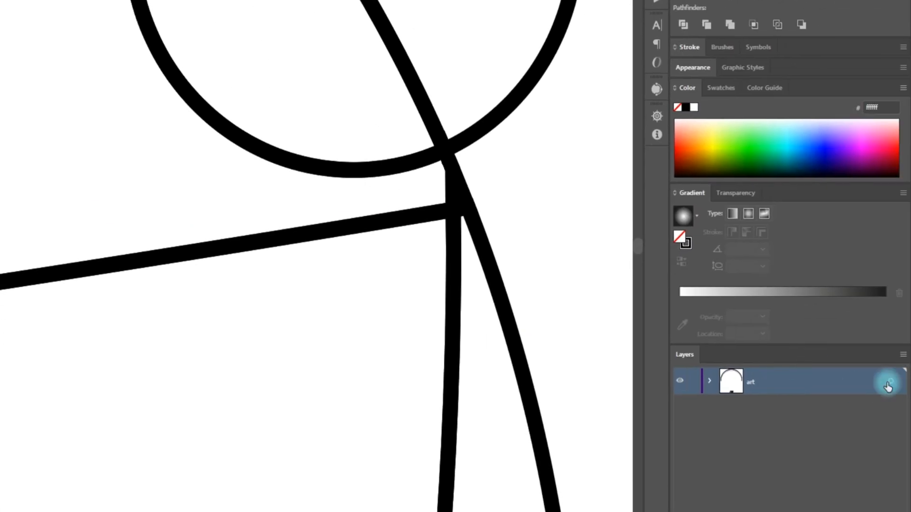
Step: Reselect all artwork on the art layer and merge the divided head, jaw, neck and body pieces into one shape
left_click(886, 380)
scroll(599, 285, "down", 2)
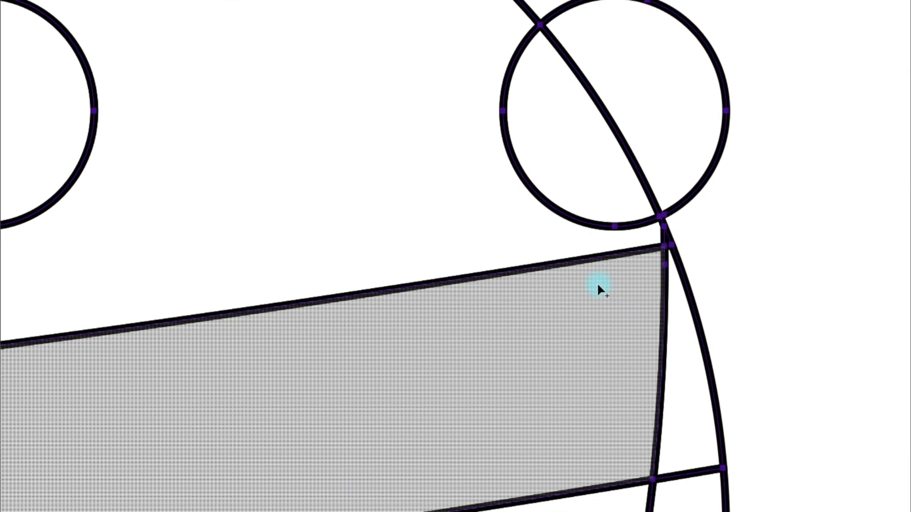
scroll(621, 180, "down", 1)
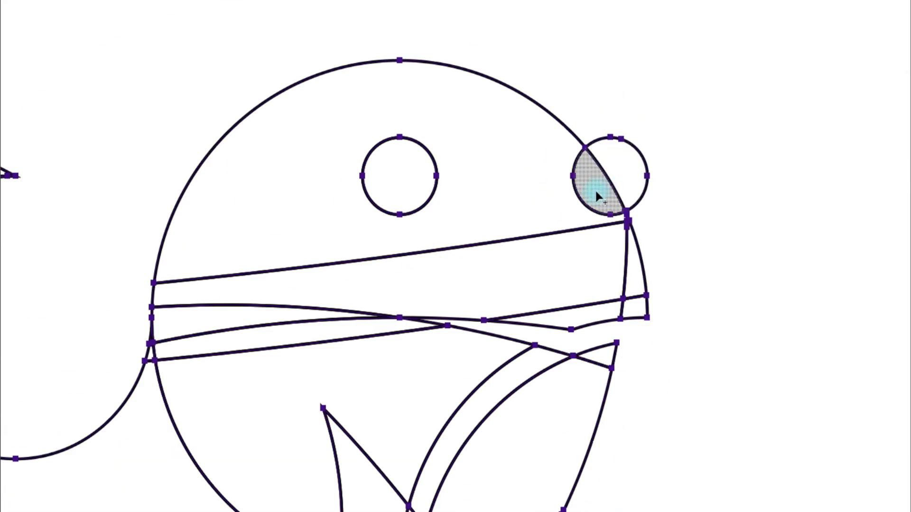
mouse_move(596, 189)
left_mouse_down()
mouse_move(629, 300)
mouse_move(576, 311)
left_mouse_up()
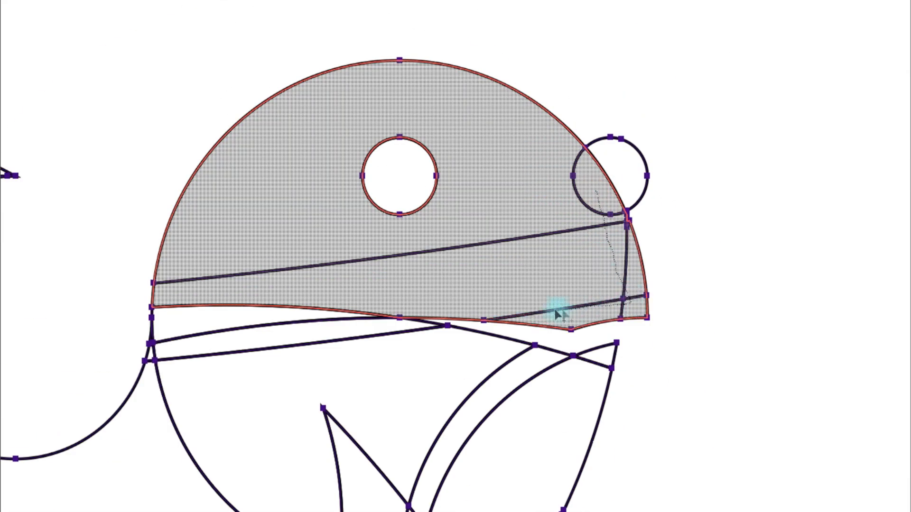
mouse_move(326, 309)
left_mouse_down()
mouse_move(322, 346)
mouse_move(510, 414)
left_mouse_up()
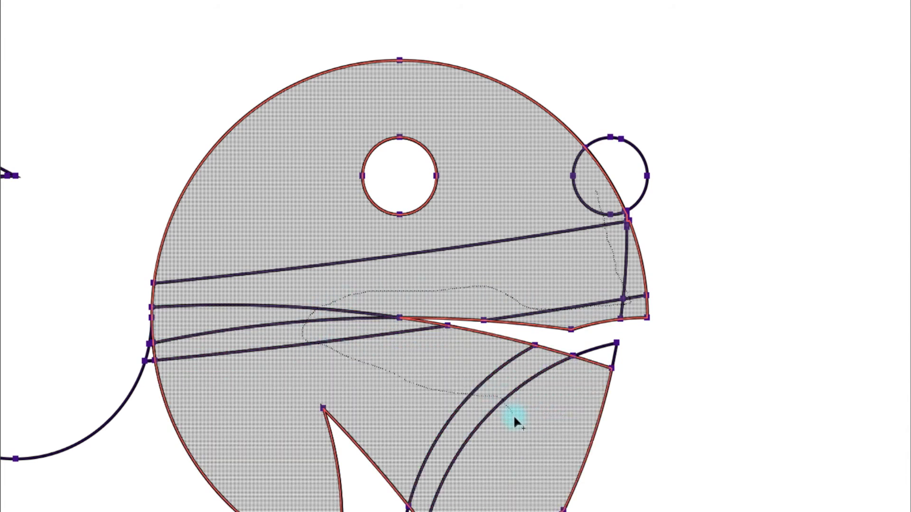
left_click_drag(591, 371, 600, 354)
mouse_move(460, 429)
left_mouse_down()
mouse_move(461, 377)
mouse_move(528, 181)
mouse_move(568, 166)
mouse_move(545, 218)
mouse_move(424, 308)
left_mouse_up()
mouse_move(653, 243)
left_mouse_down()
mouse_move(634, 274)
mouse_move(600, 301)
mouse_move(587, 332)
mouse_move(602, 335)
mouse_move(595, 343)
mouse_move(523, 390)
left_mouse_up()
left_click_drag(508, 320, 498, 327)
Step: Merge the small leftover slivers along the front of the turtle's face, including the one below the far eye, into the head
scroll(683, 237, "up", 5)
left_click_drag(645, 225, 637, 265)
scroll(575, 234, "down", 6)
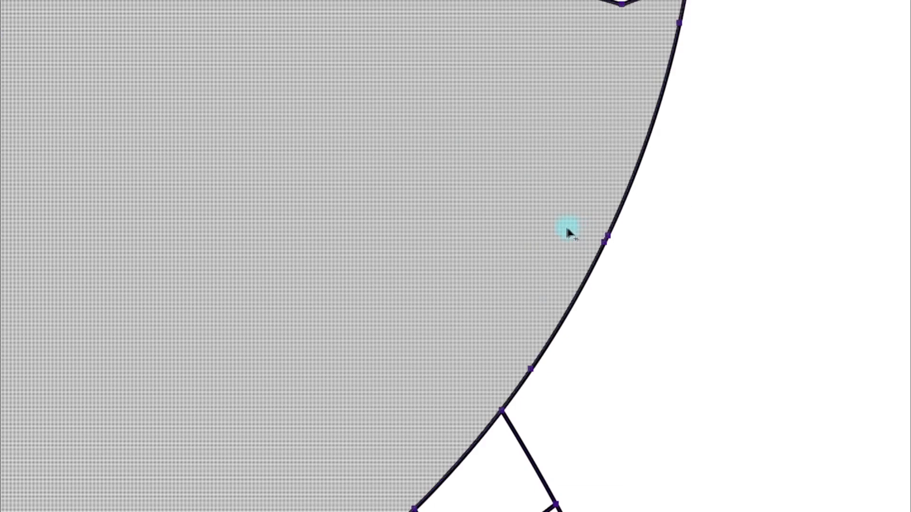
left_click_drag(610, 172, 609, 337)
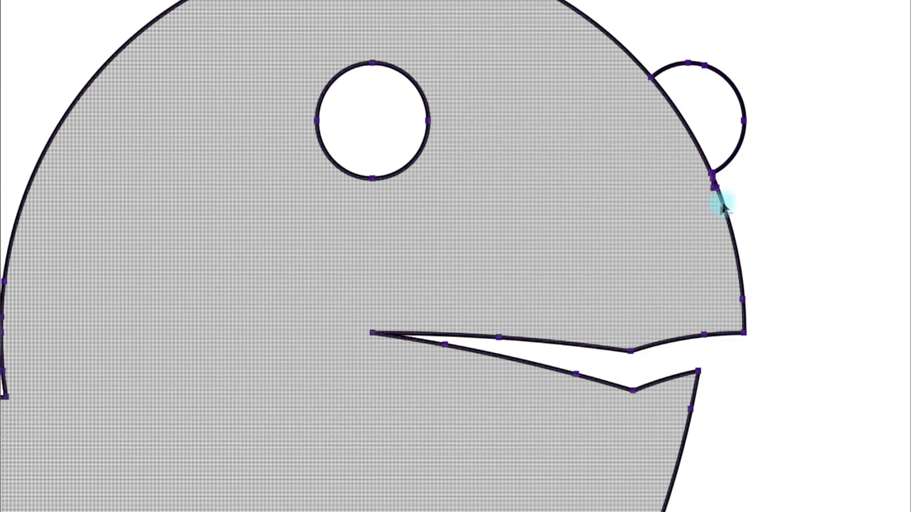
scroll(710, 211, "up", 5)
left_click_drag(574, 389, 584, 390)
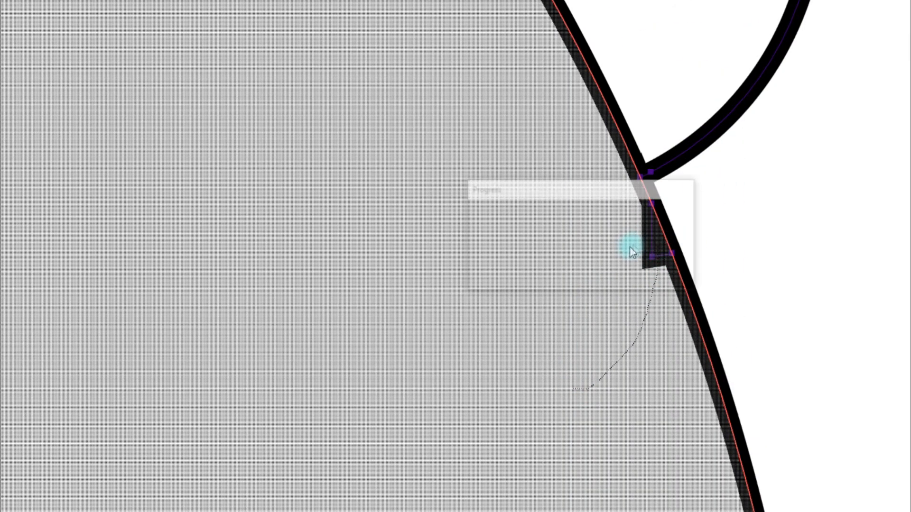
left_click_drag(653, 247, 651, 241)
Step: Merge the narrow leftover wedges at the back of the turtle's neck into the body
scroll(609, 253, "down", 6)
left_click_drag(451, 250, 704, 258)
left_click_drag(427, 453, 717, 164)
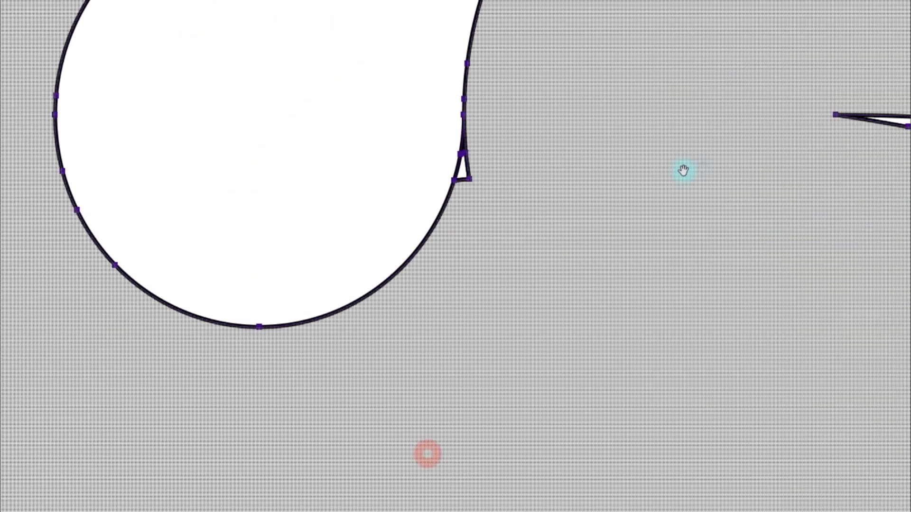
scroll(480, 163, "up", 4)
left_click_drag(503, 23, 437, 99)
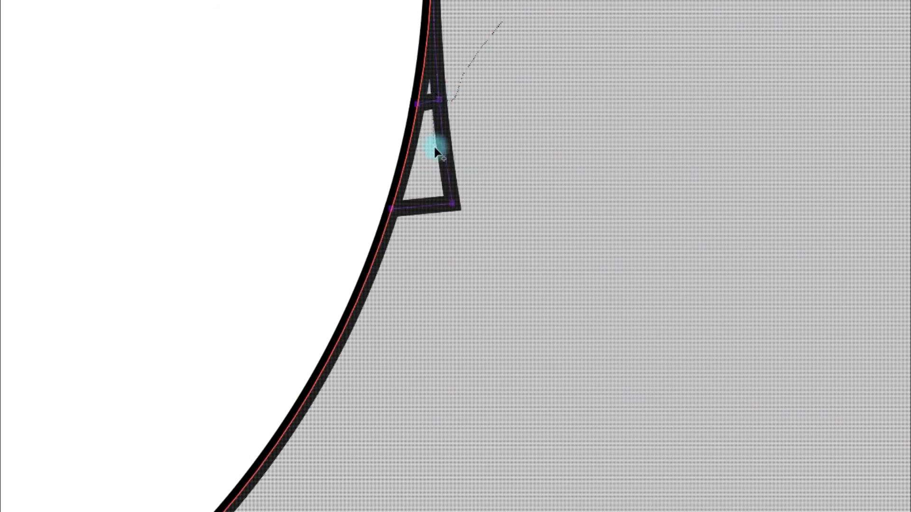
left_click_drag(434, 139, 455, 183)
scroll(454, 184, "down", 5)
Step: Remove the surplus pieces between the turtle's belly curve and the upper edge of the section above the front leg
scroll(461, 138, "up", 6)
scroll(462, 137, "down", 5)
scroll(452, 65, "up", 6)
scroll(451, 65, "down", 6)
scroll(516, 262, "up", 5)
scroll(516, 261, "down", 3)
scroll(657, 199, "up", 5)
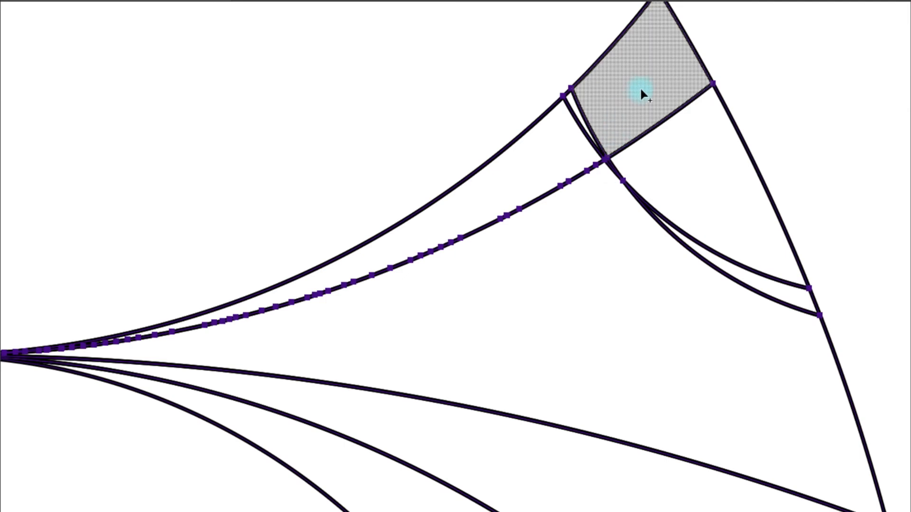
left_click_drag(643, 82, 612, 166)
left_click_drag(693, 107, 510, 252)
left_click_drag(356, 335, 632, 243)
Step: Merge the fragments of the pointed section above the turtle's front leg
scroll(631, 243, "up", 2)
left_click_drag(583, 173, 190, 291)
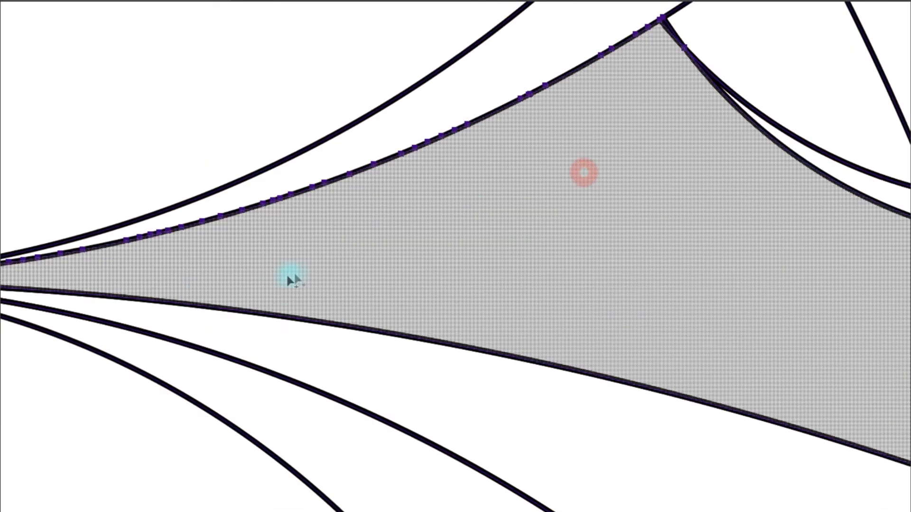
scroll(290, 273, "down", 3)
mouse_move(483, 187)
left_mouse_down()
mouse_move(494, 259)
mouse_move(484, 270)
left_mouse_up()
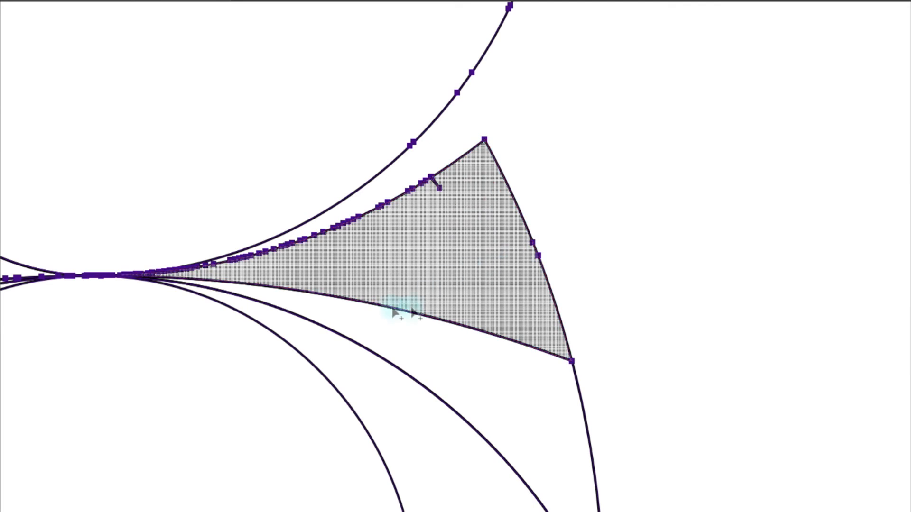
Step: Merge the divided pieces of the turtle's front leg into one shape
left_click_drag(357, 364, 499, 311)
left_click_drag(607, 323, 535, 397)
scroll(553, 361, "down", 2)
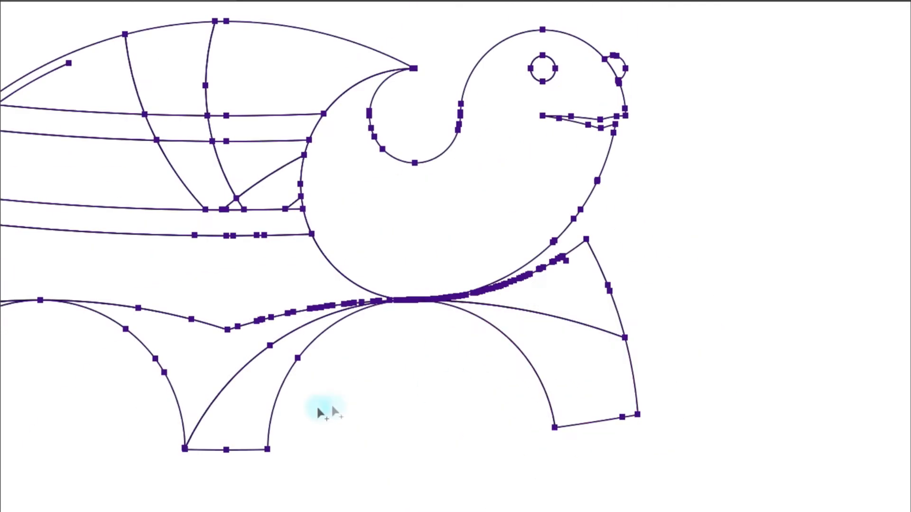
Step: Merge the crossing fragments within the shell's middle section, upper stripe and top section
scroll(432, 395, "down", 2)
scroll(431, 350, "up", 4)
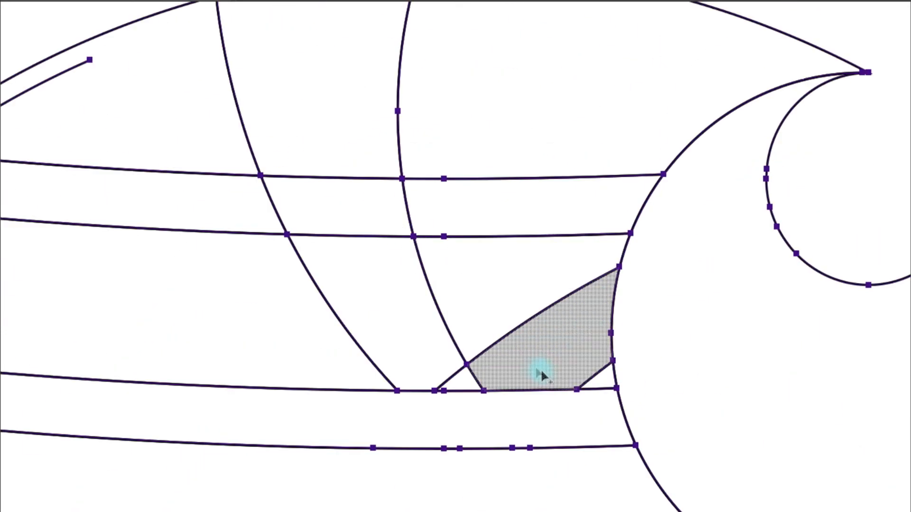
mouse_move(598, 381)
left_mouse_down()
mouse_move(564, 344)
mouse_move(437, 326)
mouse_move(459, 378)
mouse_move(302, 327)
left_mouse_up()
left_click_drag(307, 311, 408, 356)
mouse_move(567, 242)
left_mouse_down()
mouse_move(304, 255)
mouse_move(446, 349)
left_mouse_up()
mouse_move(731, 204)
left_mouse_down()
mouse_move(437, 263)
mouse_move(342, 270)
left_mouse_up()
Step: Merge the rim strip into the shell's middle section and remove the small rim pieces at the rear ends of both stripes
left_click_drag(287, 336, 637, 187)
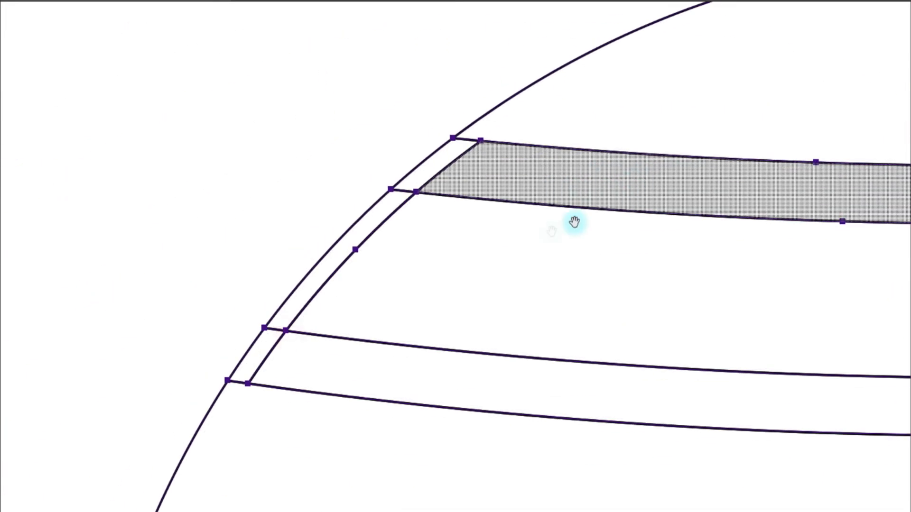
left_click_drag(411, 271, 349, 253)
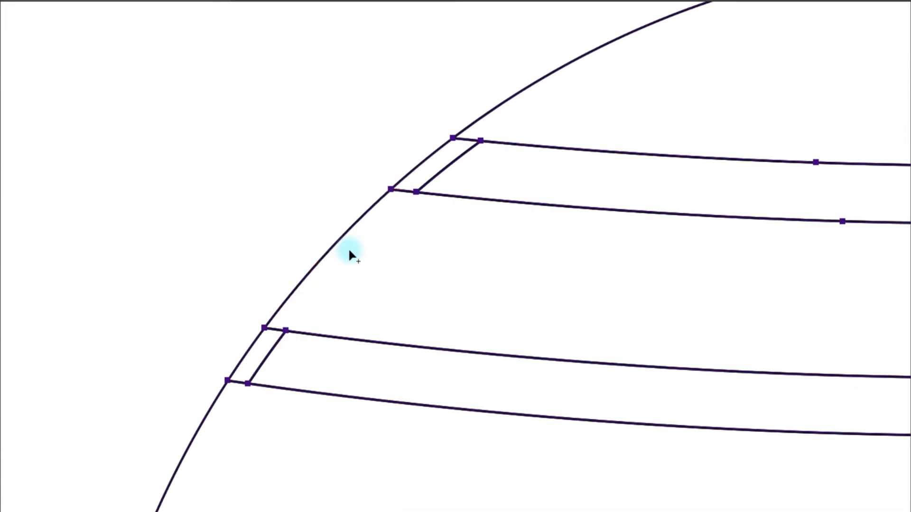
left_click(427, 169, "alt")
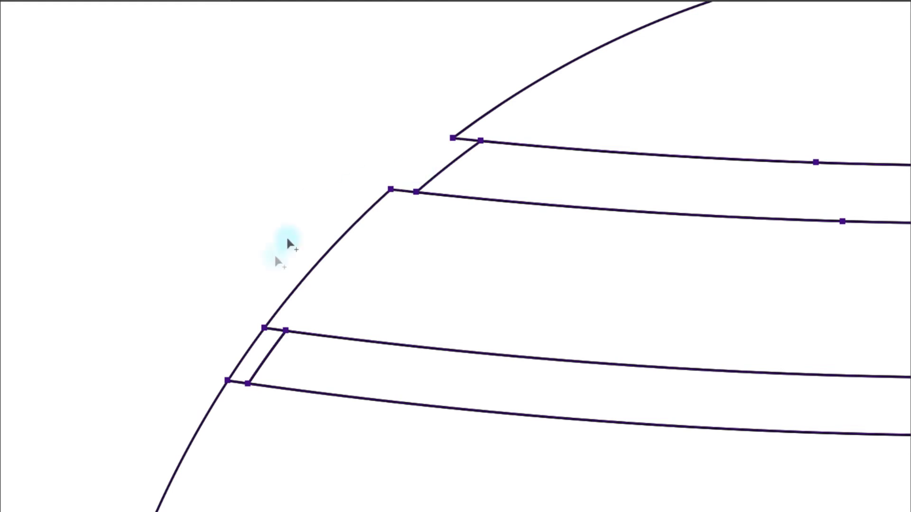
left_click_drag(257, 351, 259, 353)
scroll(242, 332, "down", 2)
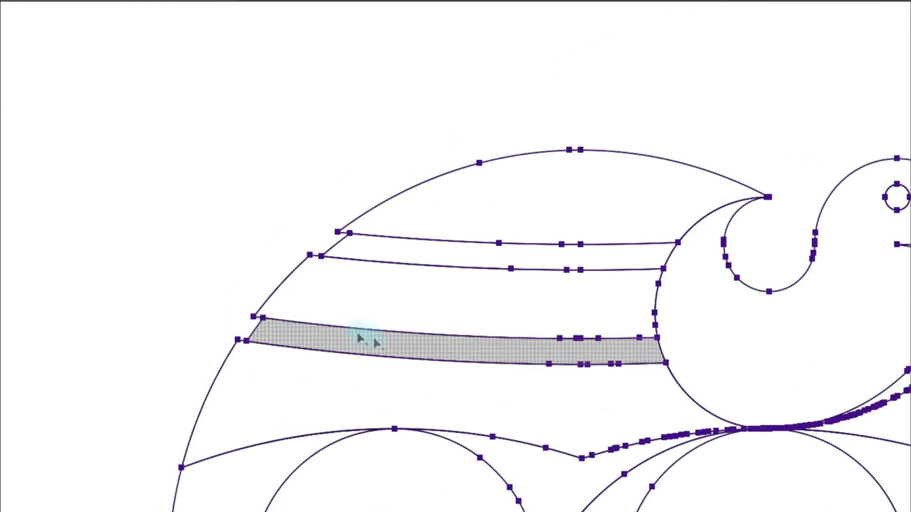
Step: Reselect the art layer's artwork and merge the small notch on the upper edge of the section above the front leg
left_click_drag(600, 447, 478, 366)
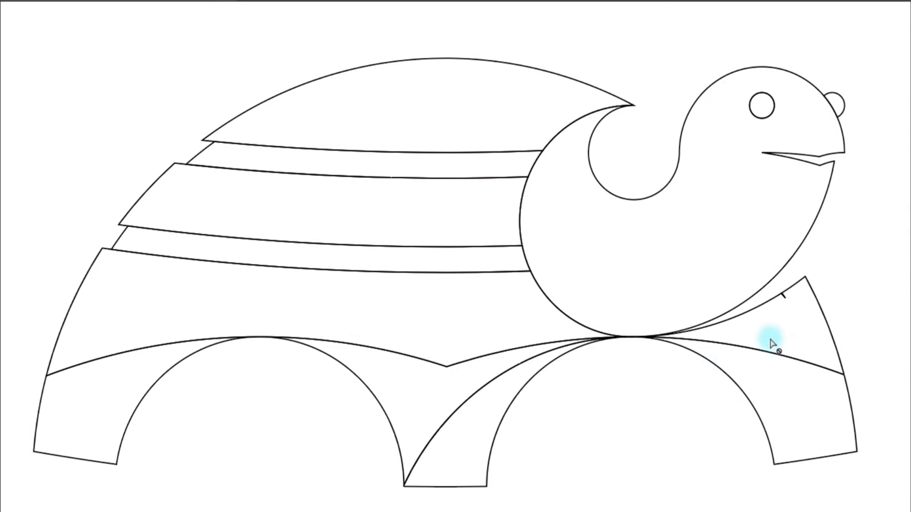
scroll(797, 299, "up", 3)
left_click_drag(781, 335, 734, 331)
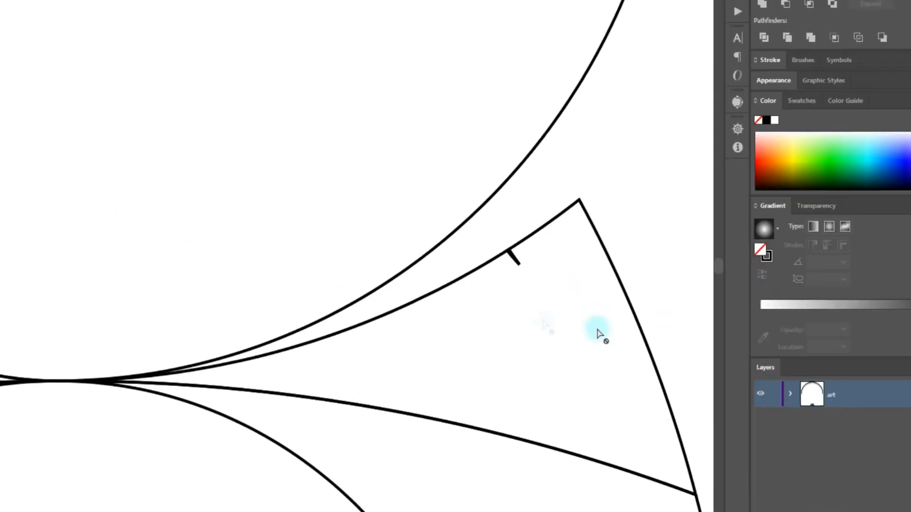
left_click(892, 384)
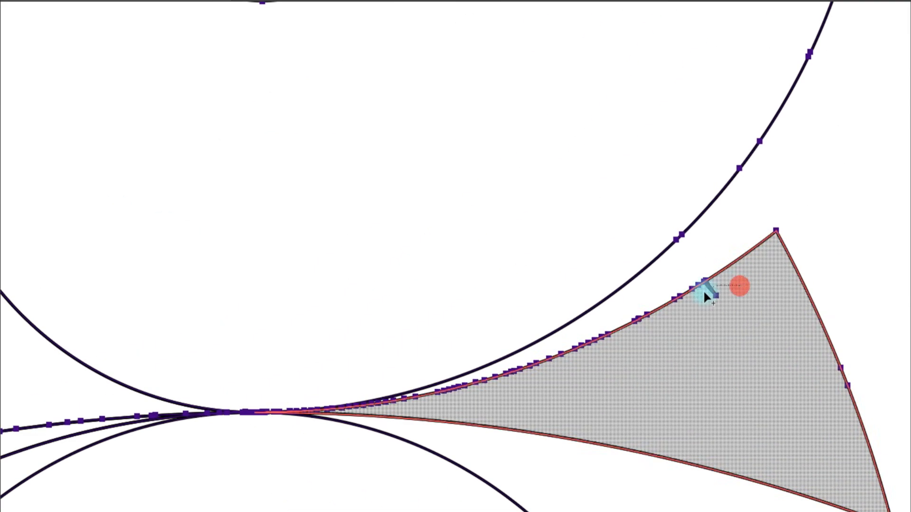
left_click(629, 382, "ctrl")
Step: Expand the art layer's contents and delete the leftover arcs and stray fragments lying outside the artboard
key("v")
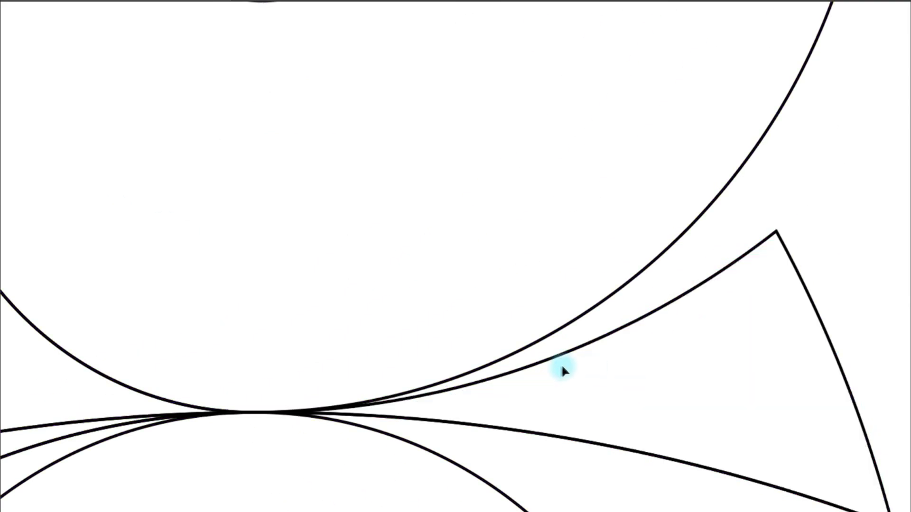
left_click(711, 327)
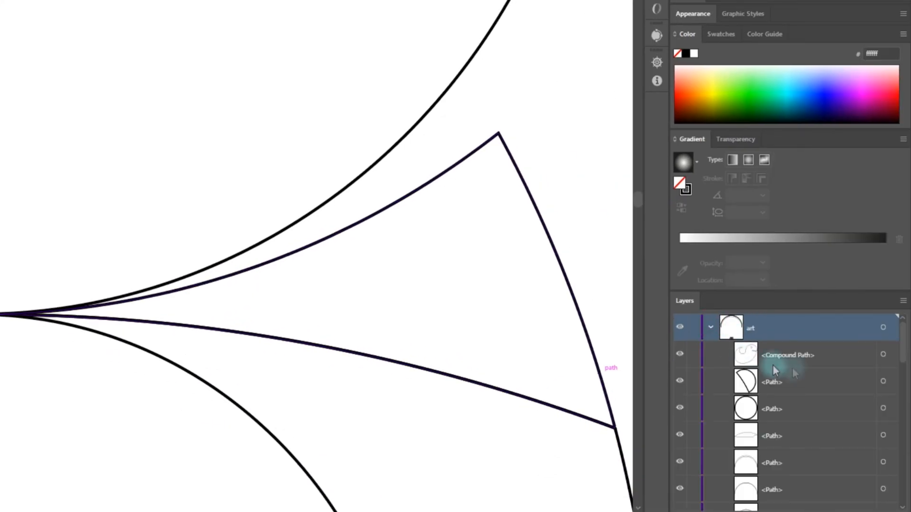
left_click_drag(901, 335, 892, 392)
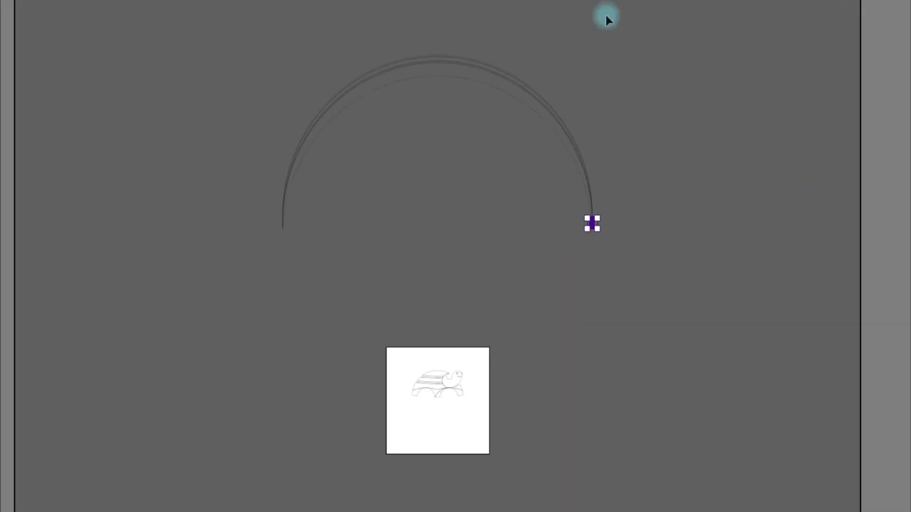
key("ctrl+a")
key("Delete")
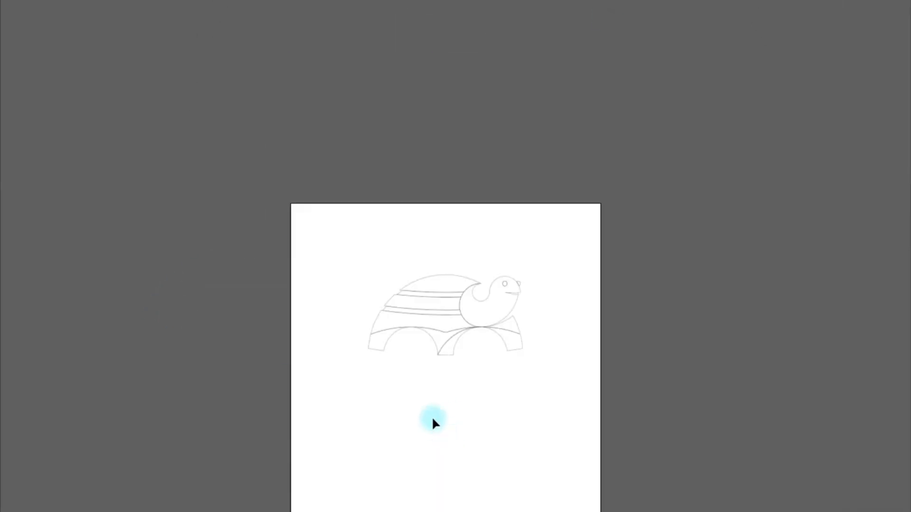
Step: Go through the art layer's remaining objects and delete the stray black path left among the turtle's parts
key("ctrl+equal")
key("ctrl+equal")
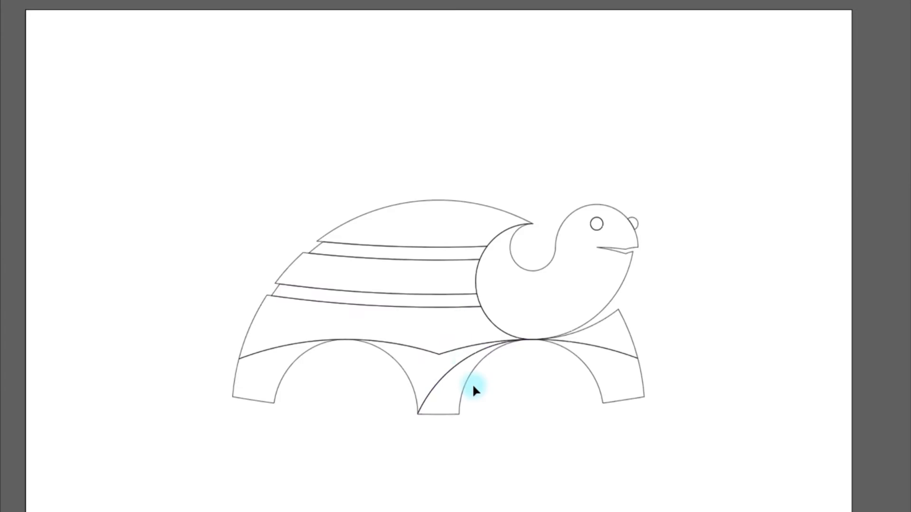
key("ctrl+equal")
left_click_drag(464, 409, 495, 382)
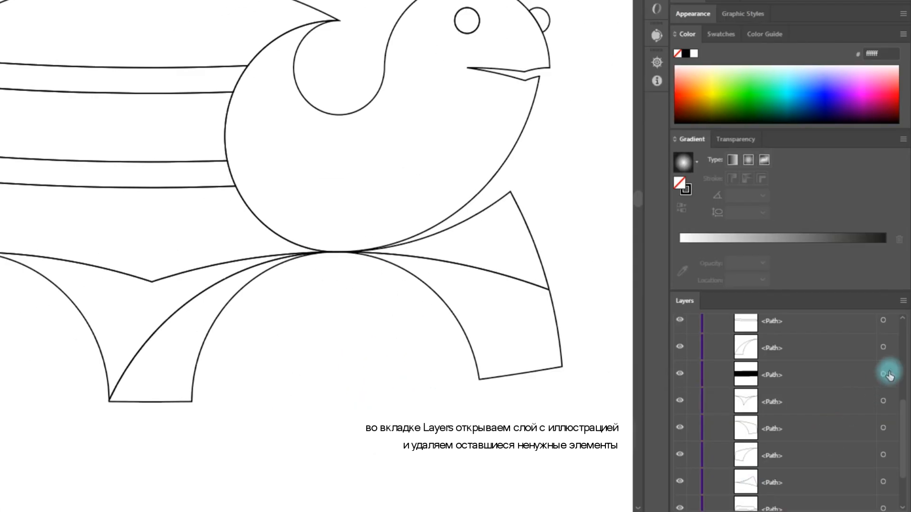
left_click_drag(904, 411, 901, 449)
left_click(884, 477)
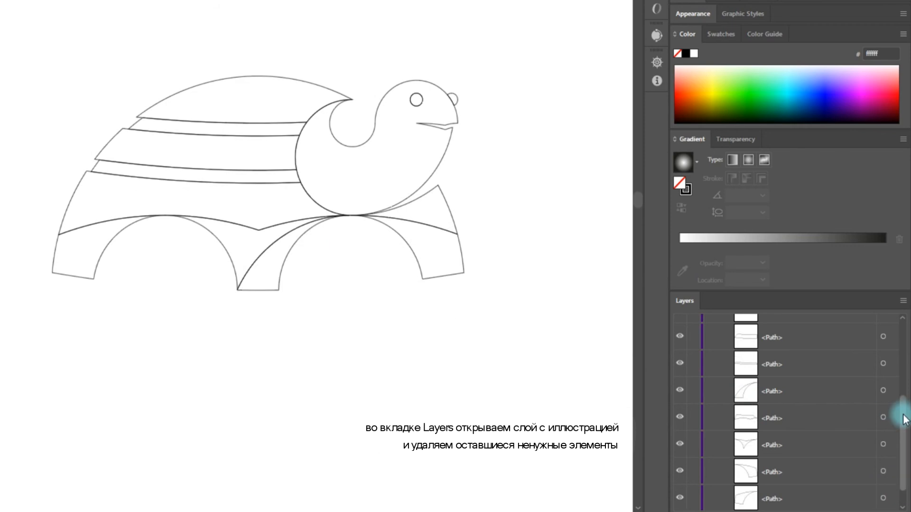
mouse_move(904, 416)
left_mouse_down()
mouse_move(905, 442)
mouse_move(895, 339)
left_mouse_up()
Step: Fill the turtle's head with a radial gradient and set its first stop to RGB colour bbce00
key("Tab")
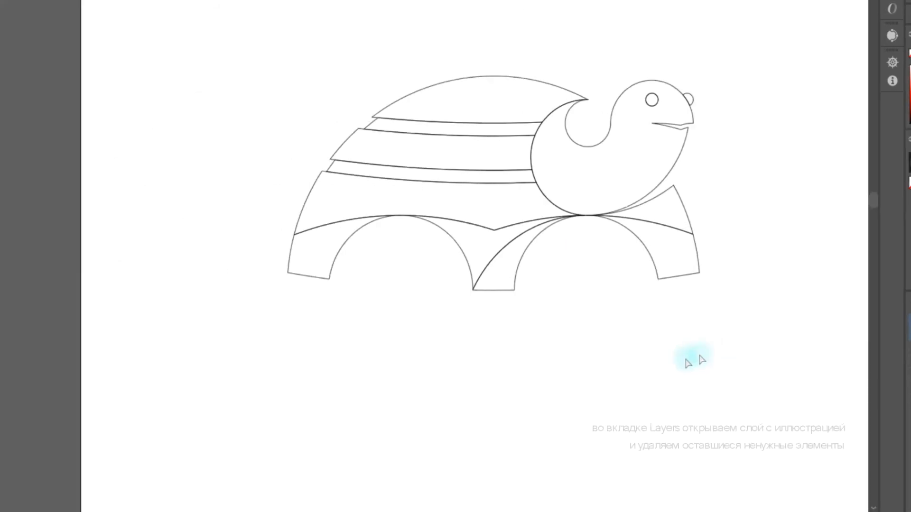
left_click_drag(702, 364, 654, 345)
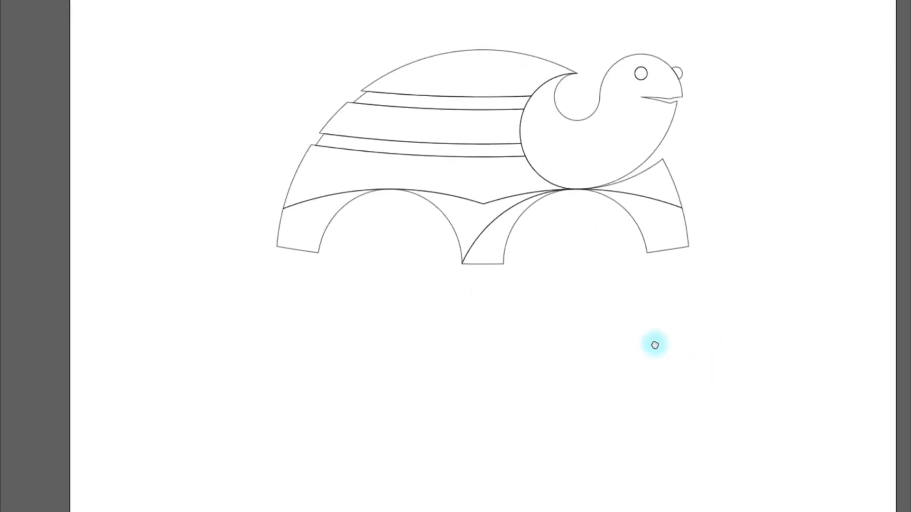
left_click(586, 132)
key("Tab")
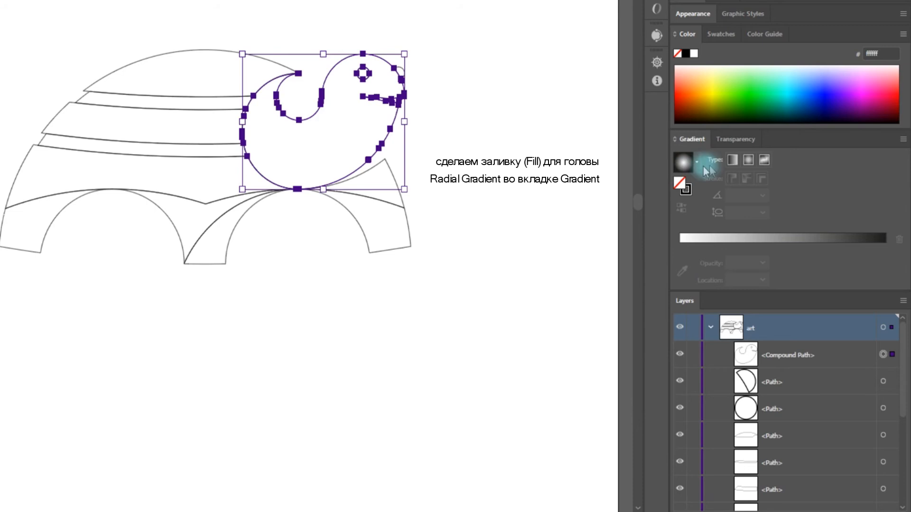
left_click(751, 158)
double_click(680, 244)
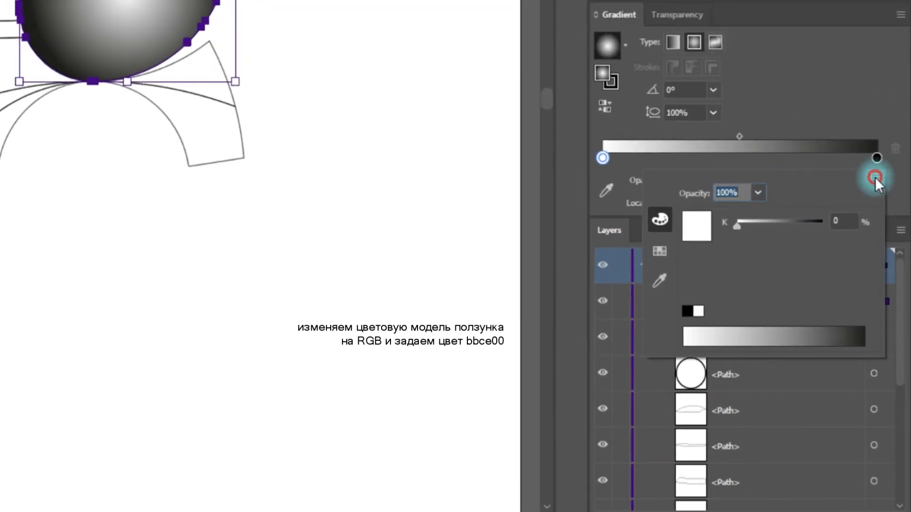
left_click(880, 224)
left_click(816, 208)
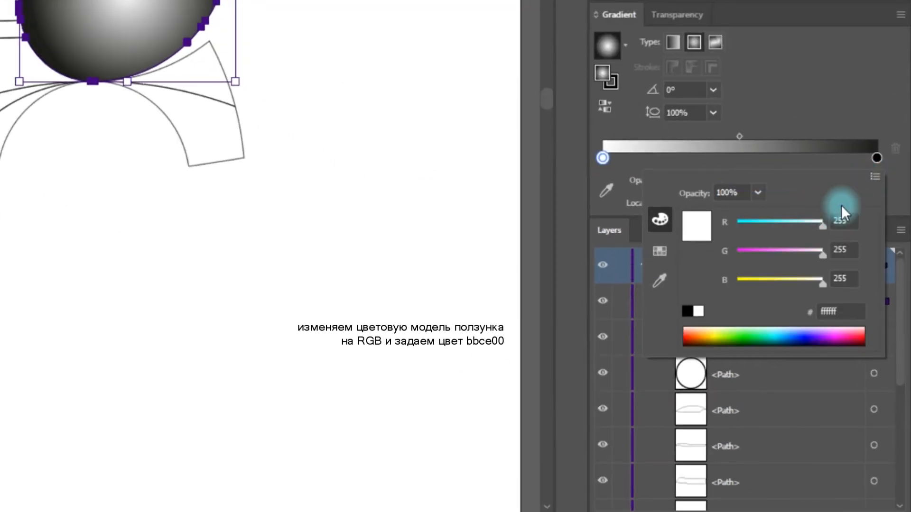
left_click(846, 313)
type("bbce00")
key("Return")
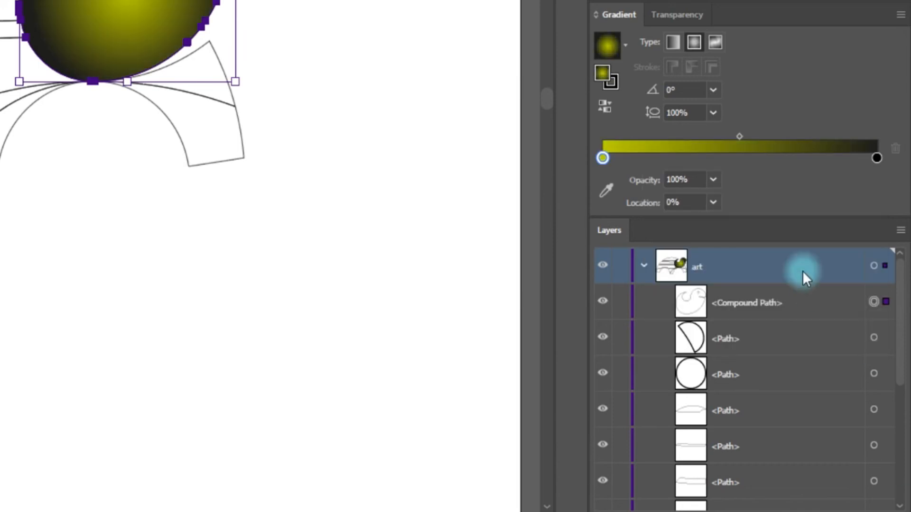
Step: Set the second stop of the head's radial gradient to RGB colour 4c5e00
double_click(880, 158)
left_click(875, 178)
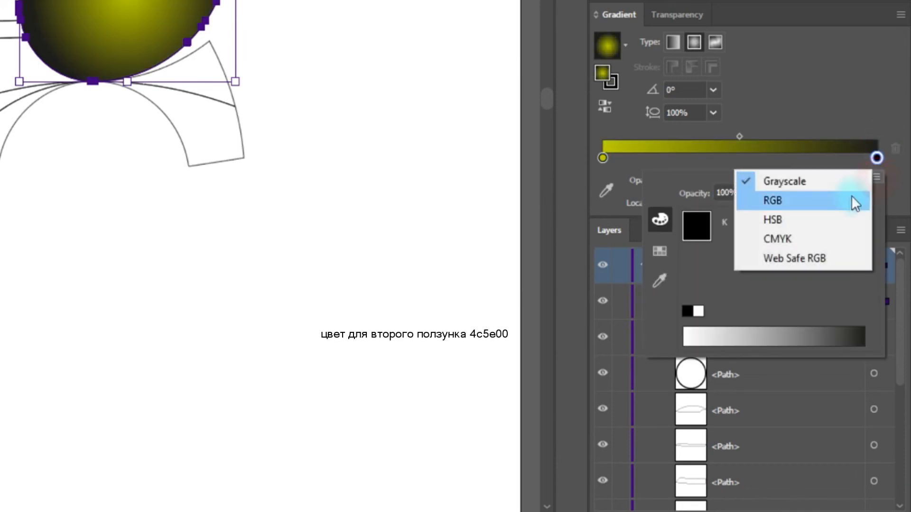
left_click(842, 199)
left_click(838, 312)
type("4c5e00")
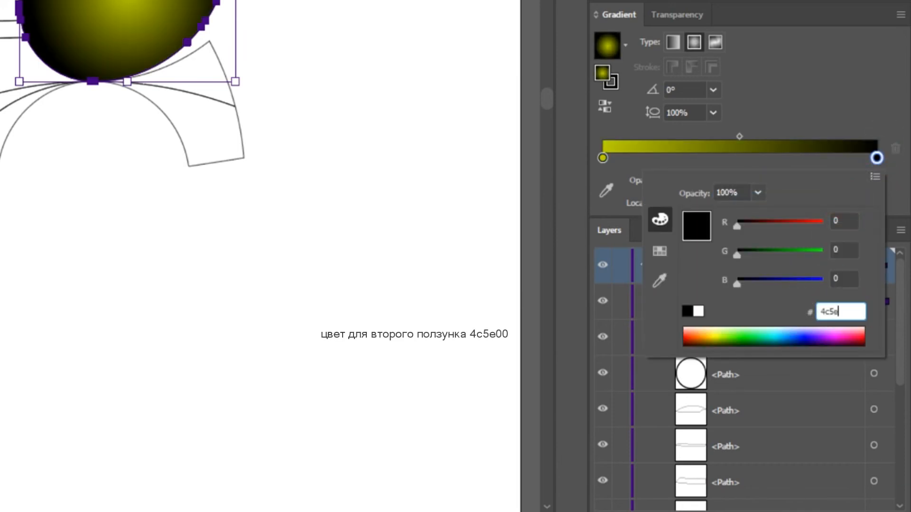
key("Return")
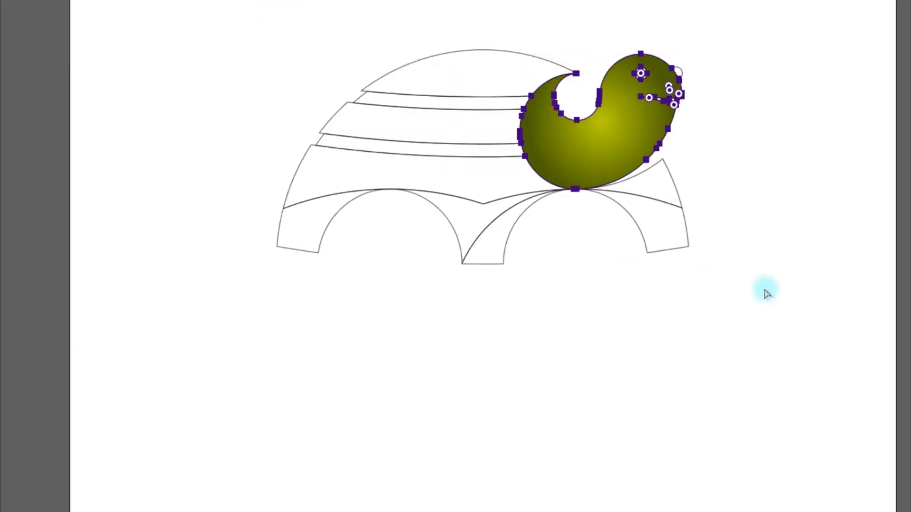
left_click(757, 283)
Step: Fill the shell's top section with a linear gradient and set its first stop to d8be00
left_click_drag(575, 217, 606, 234)
left_click(506, 77)
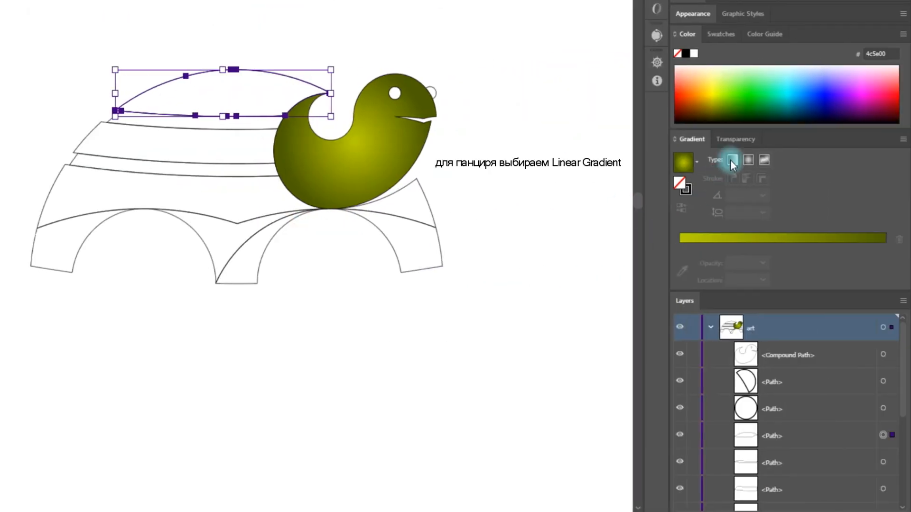
left_click(731, 161)
double_click(681, 263)
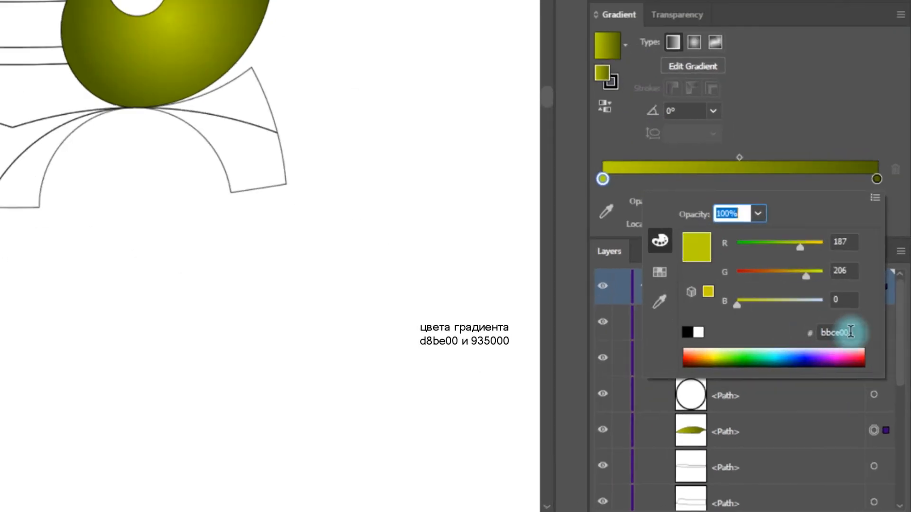
left_click(850, 332)
key("Return")
Step: Set the second stop of the top shell section's linear gradient to 935000
double_click(878, 178)
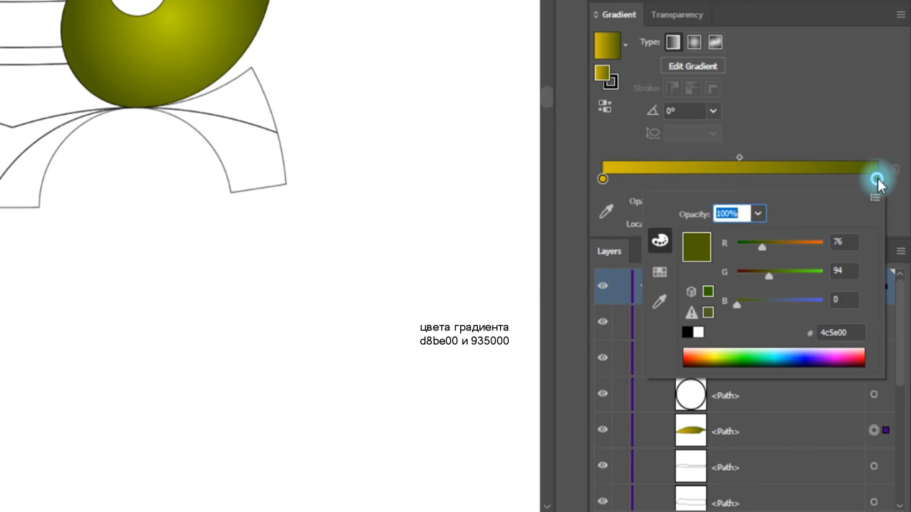
left_click(852, 333)
type("93500")
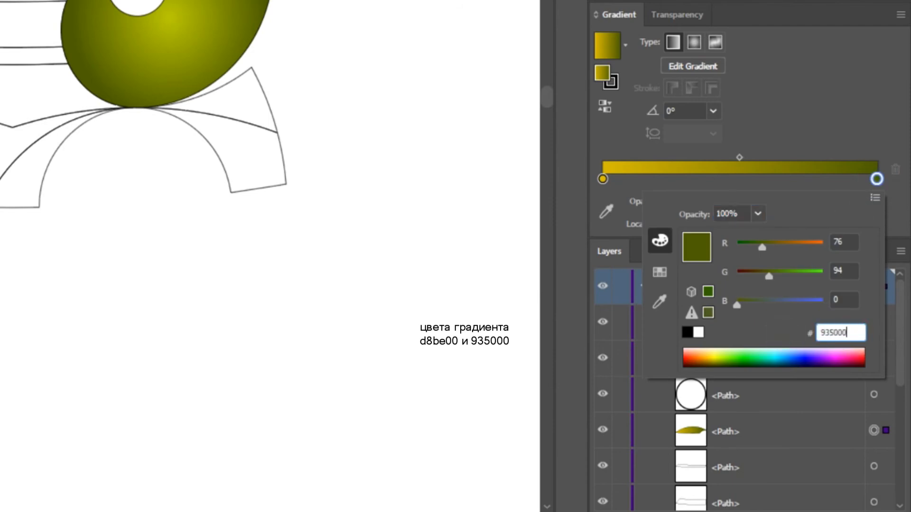
type("0")
key("Return")
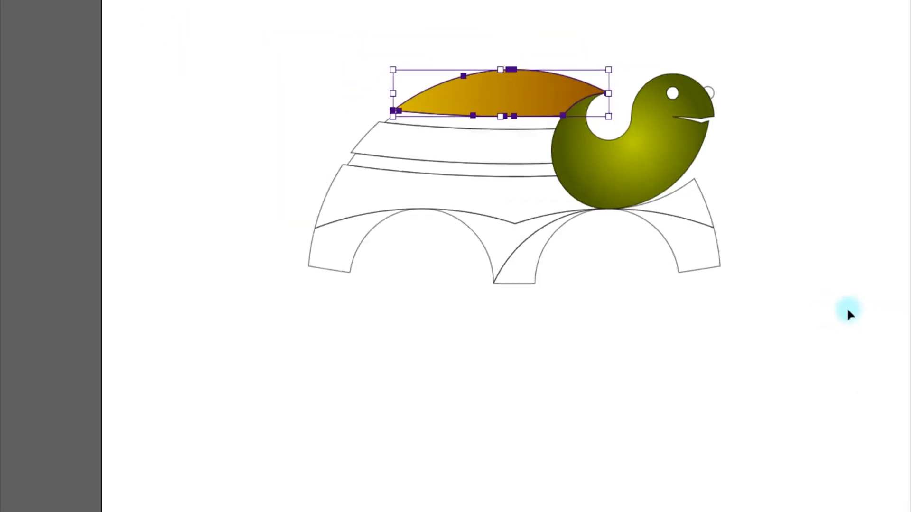
left_click(455, 239)
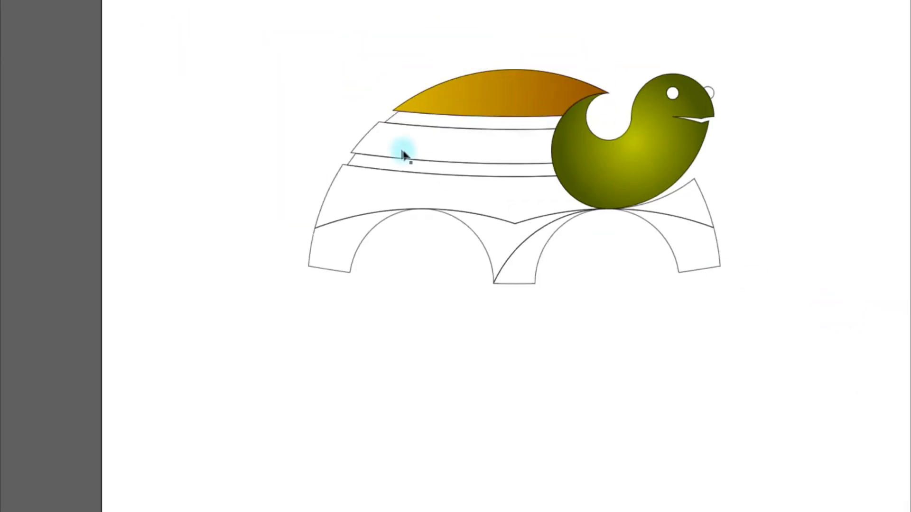
Step: Give the shell's upper stripe a solid 5e3300 fill with no stroke
left_click(388, 119)
left_click(19, 214)
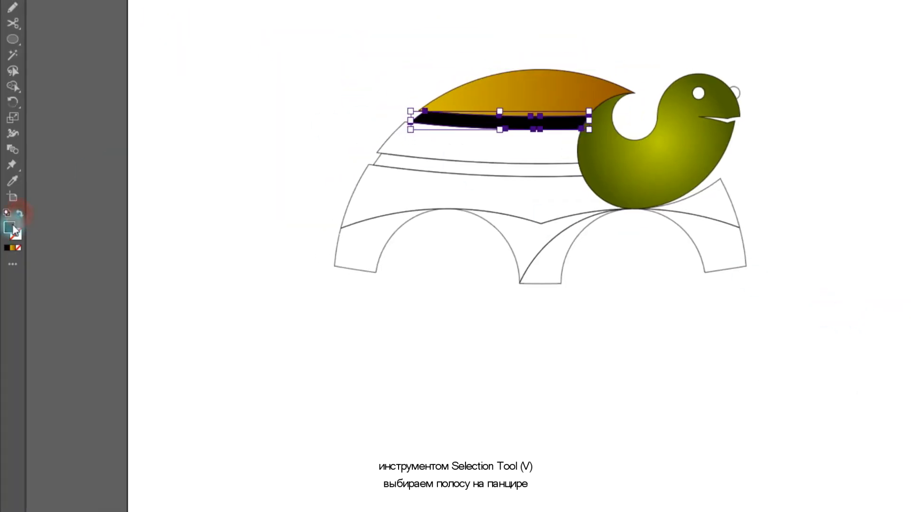
double_click(9, 228)
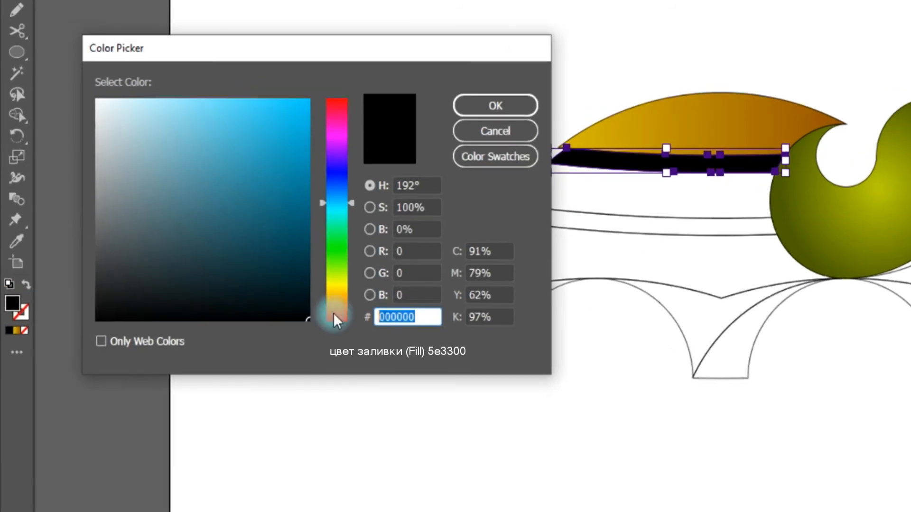
type("5e33")
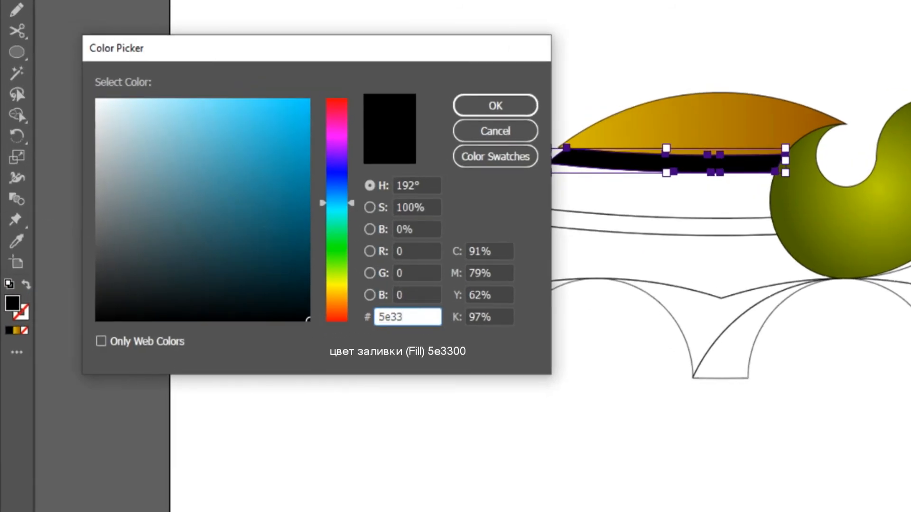
type("00")
key("Return")
left_click(334, 314)
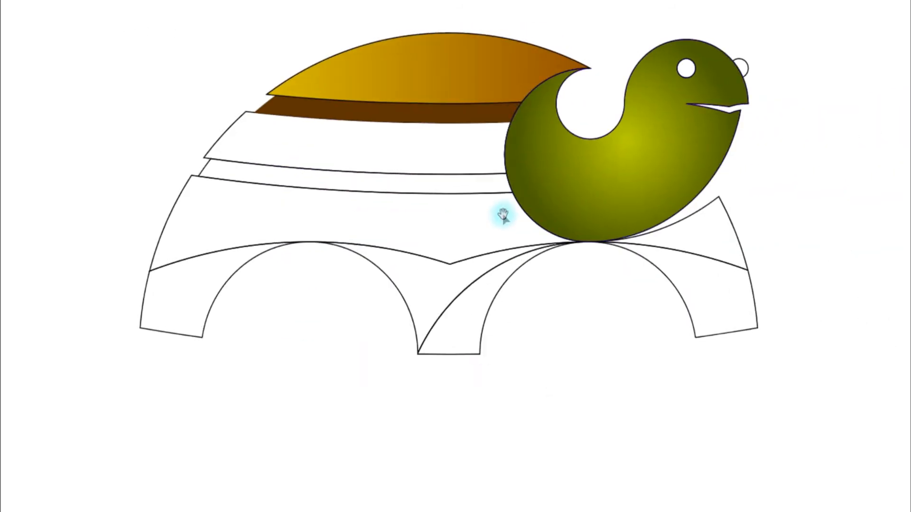
Step: Select all the turtle's leg shapes and copy the head's radial gradient onto them with the Eyedropper
left_click(686, 297)
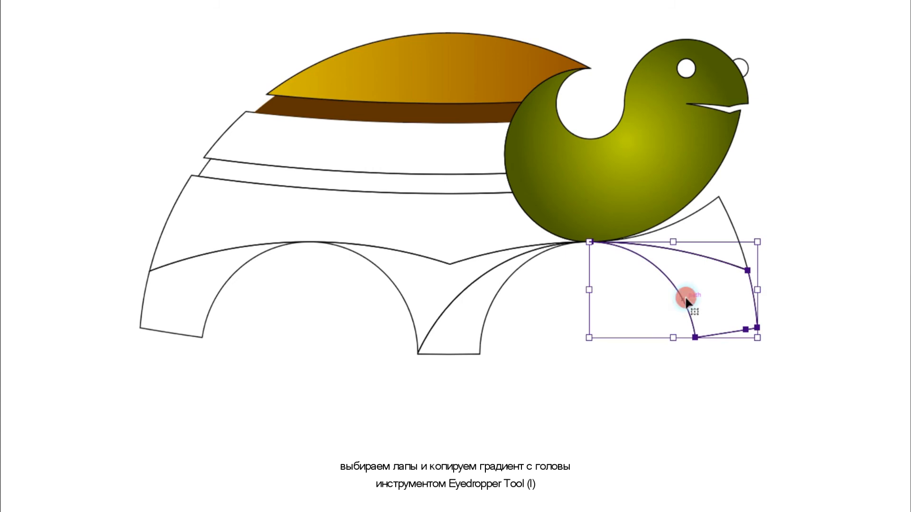
left_click(489, 314, "shift")
left_click(400, 294, "shift")
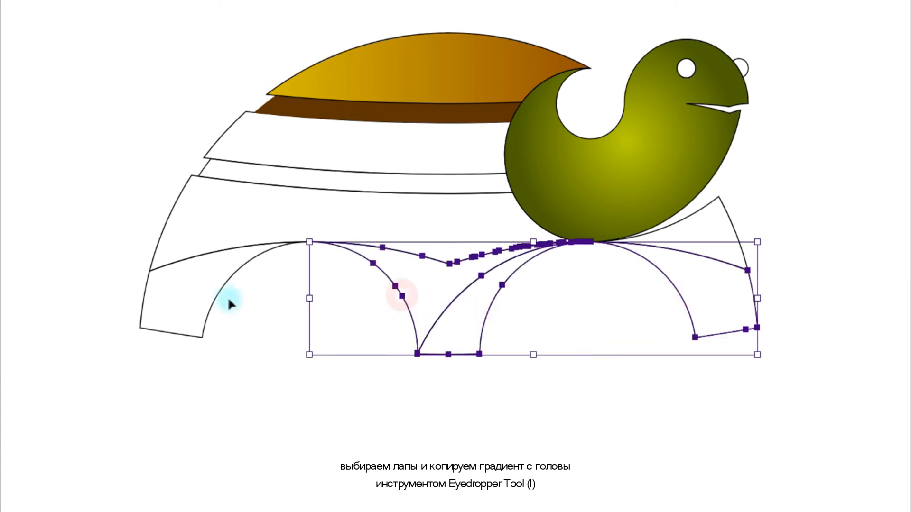
left_click(14, 185)
left_click(583, 175)
key("v")
key("ctrl+shift+a")
Step: Copy the top section's linear gradient onto the middle, lower and front shell sections with the Eyedropper
left_click_drag(243, 213, 222, 232)
left_click(158, 219)
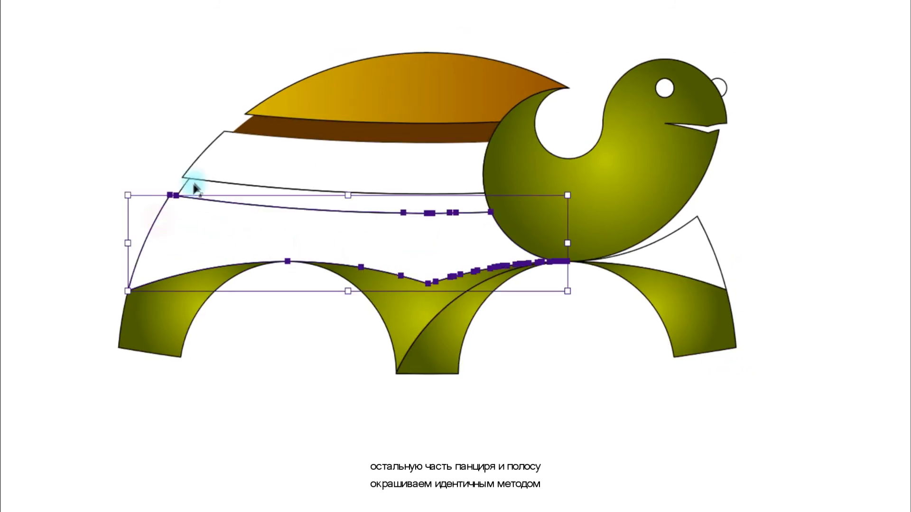
left_click(203, 157, "shift")
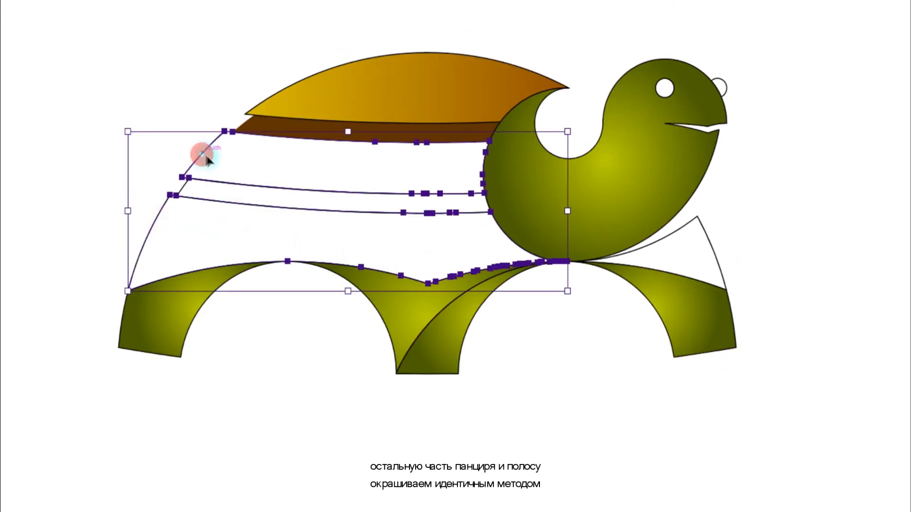
left_click(710, 240, "shift")
left_click(15, 180)
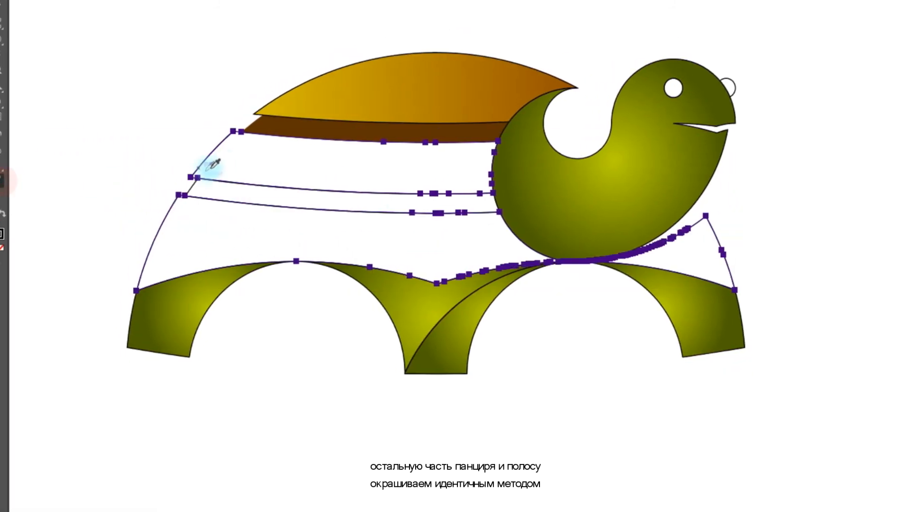
left_click(310, 105)
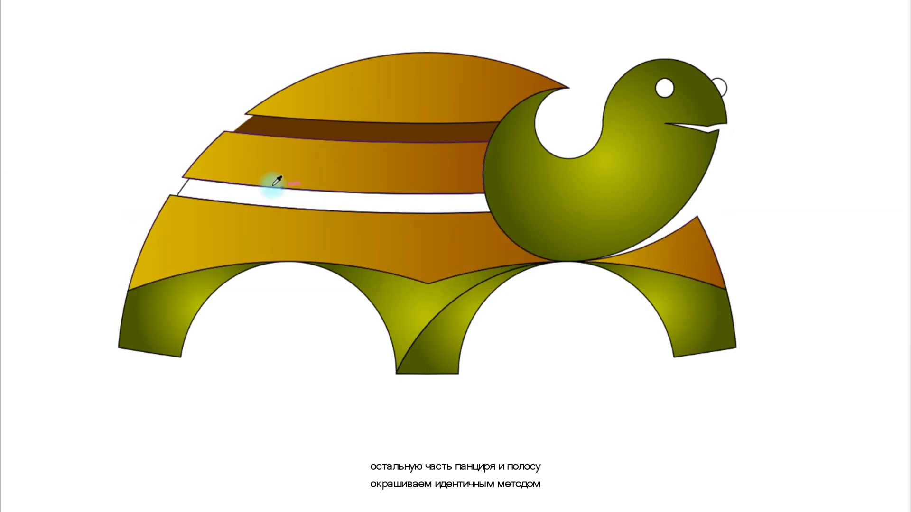
Step: Copy the upper stripe's brown fill onto the lower shell stripe with the Eyedropper
scroll(166, 186, "up", 1)
scroll(163, 185, "up", 1)
left_click(196, 192)
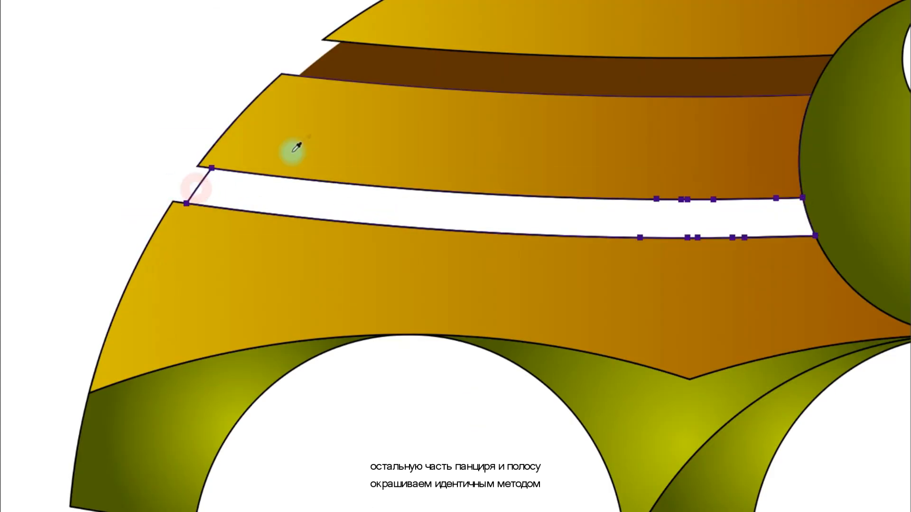
left_click(377, 62)
key("ctrl+shift+a")
Step: Select the whole turtle illustration and remove its stroke
key("ctrl+minus")
key("ctrl+minus")
left_click_drag(868, 39, 522, 287)
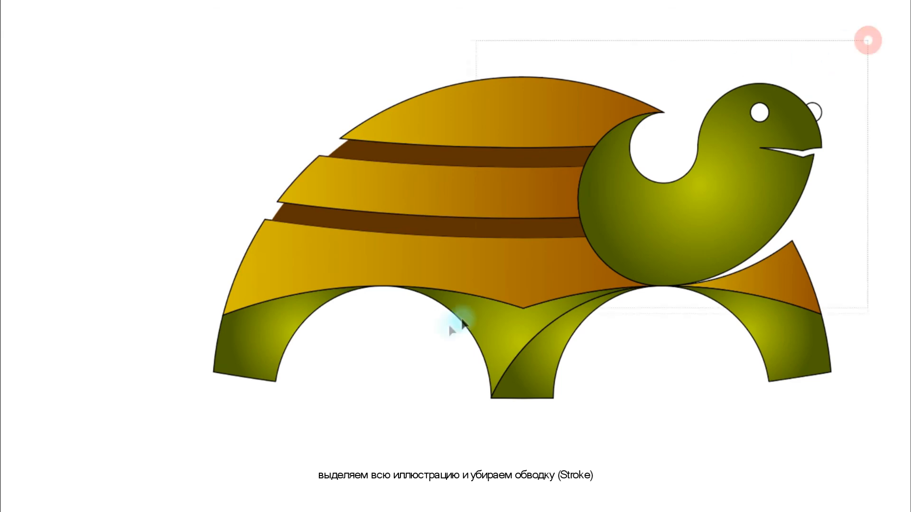
left_click_drag(274, 449, 130, 494)
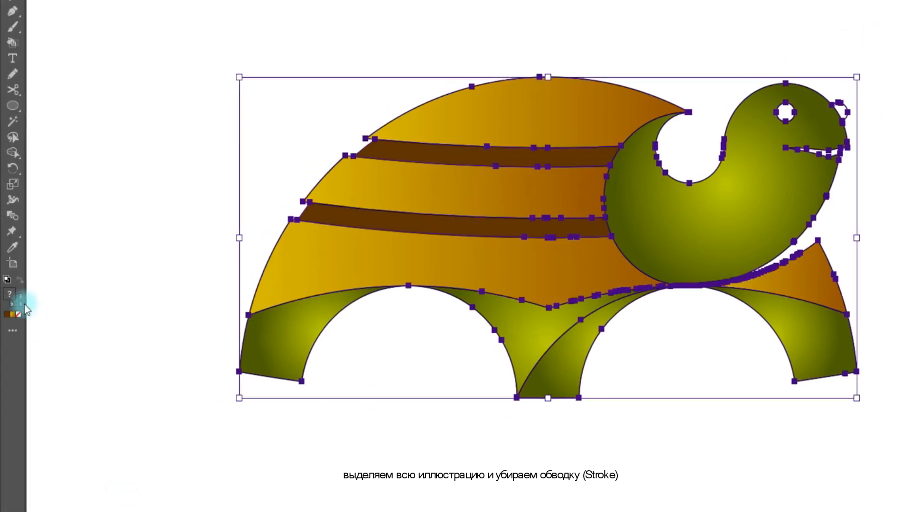
left_click(20, 314)
left_click(168, 319)
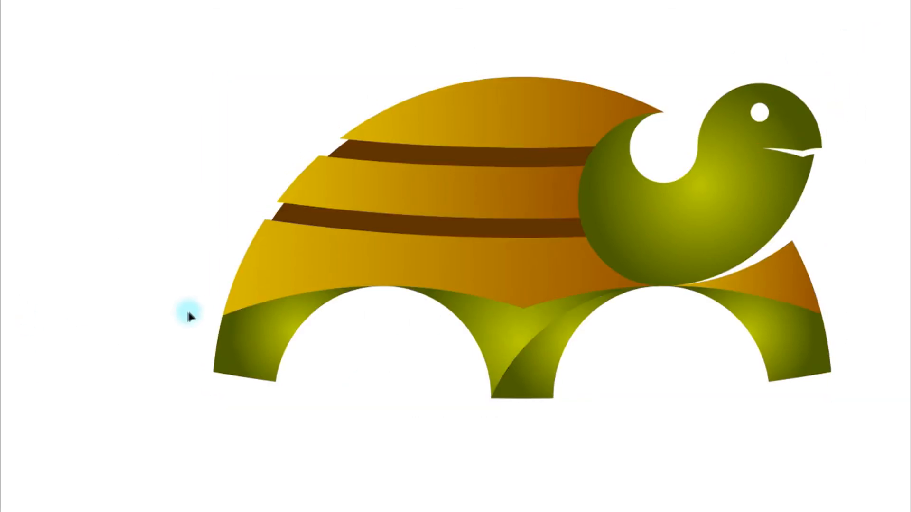
Step: Round the pointed rear corner of the top shell section with its live corner widget
scroll(400, 154, "up", 2)
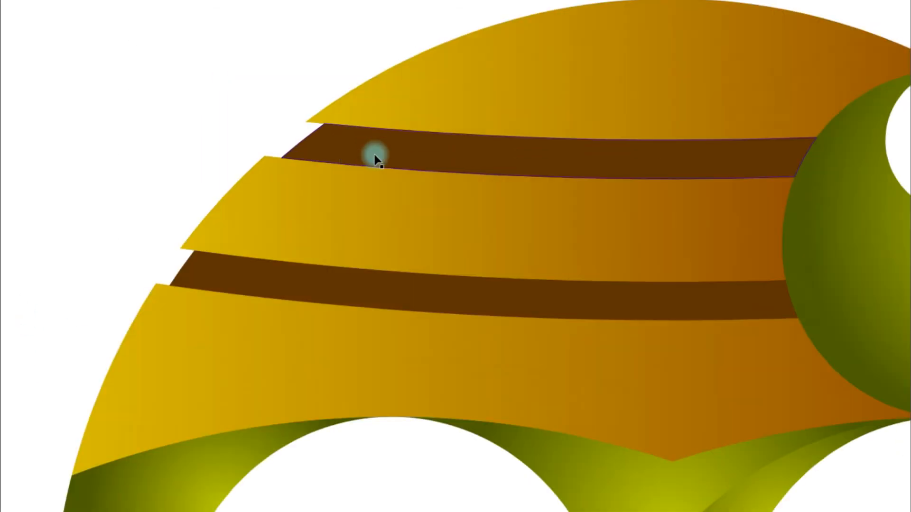
left_click(356, 112)
left_click_drag(301, 198, 402, 225)
key("a")
left_click(418, 150)
left_click_drag(431, 150, 433, 144)
Step: Round the middle shell section's rear corners, the lower one to about 6.5 px and the upper one to about 31 px
left_click(358, 250)
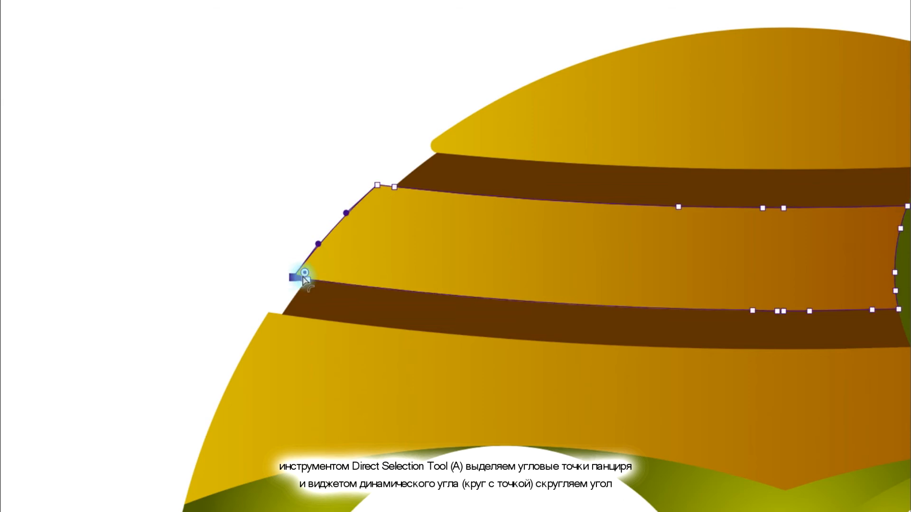
left_click_drag(306, 275, 570, 257)
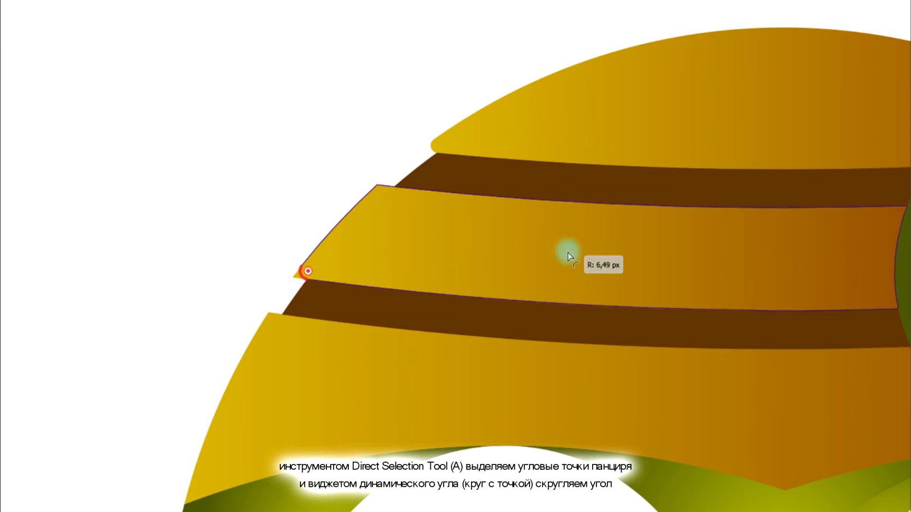
left_click(377, 185)
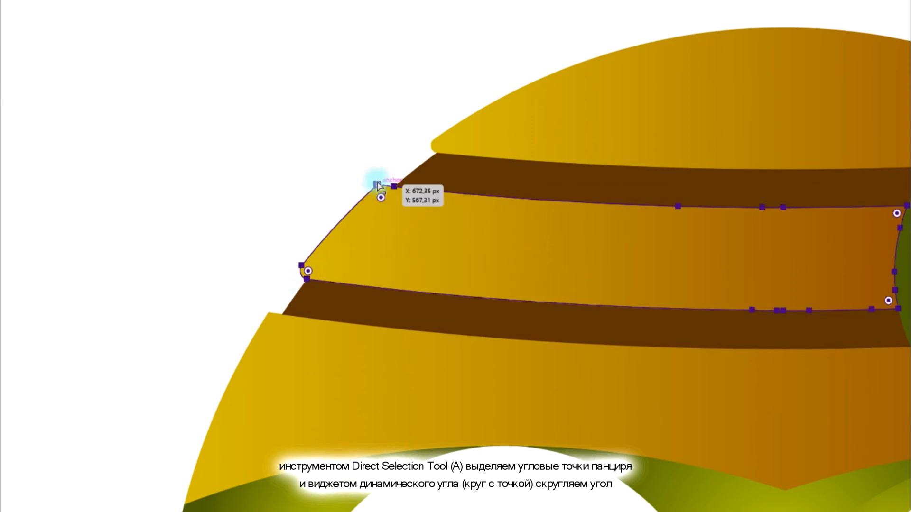
left_click_drag(381, 198, 392, 294)
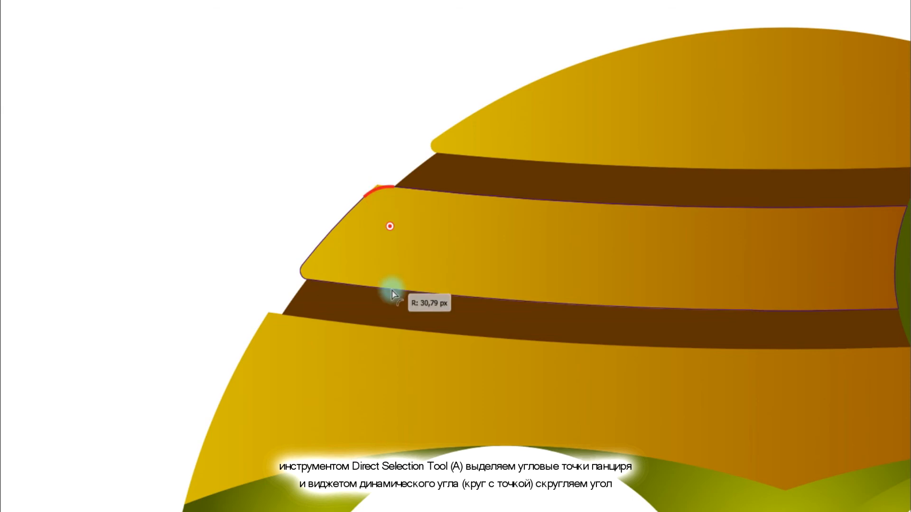
Step: Round the upper rear corner of the lower shell section with its live corner widget
left_click(272, 340)
left_click(269, 312)
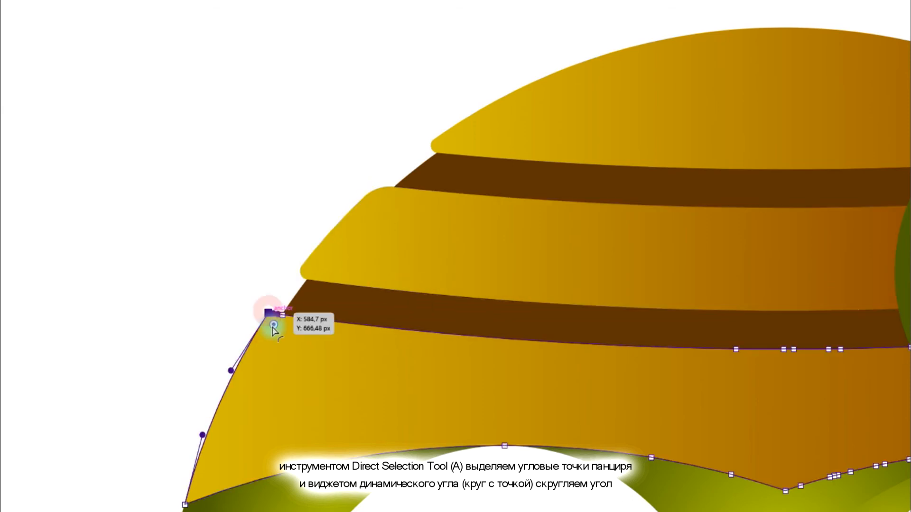
left_click_drag(274, 327, 305, 371)
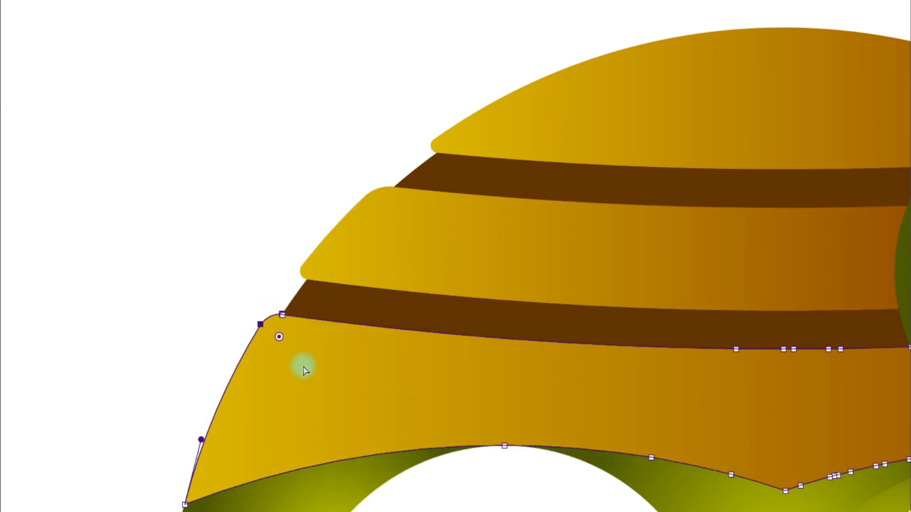
Step: Hide the turtle's head and neck shape to isolate the two eye shapes
scroll(228, 320, "down", 2)
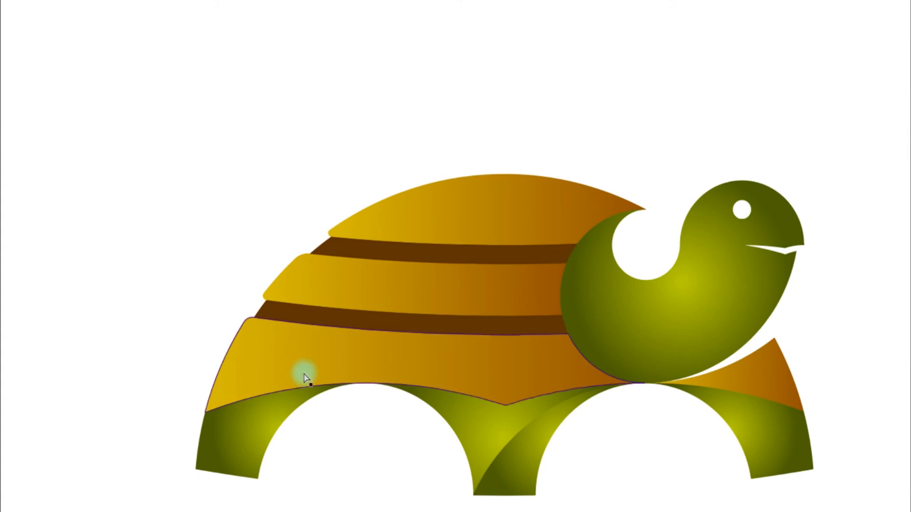
left_click_drag(304, 373, 253, 350)
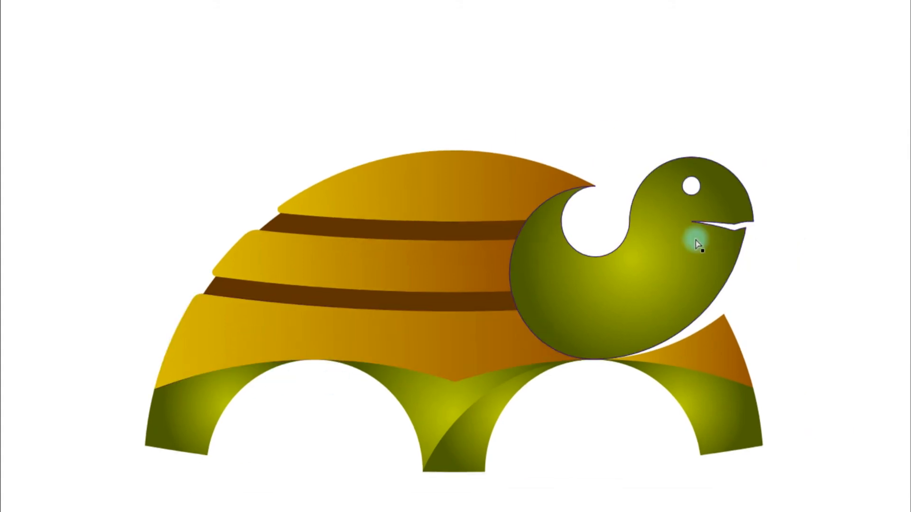
scroll(754, 185, "up", 3)
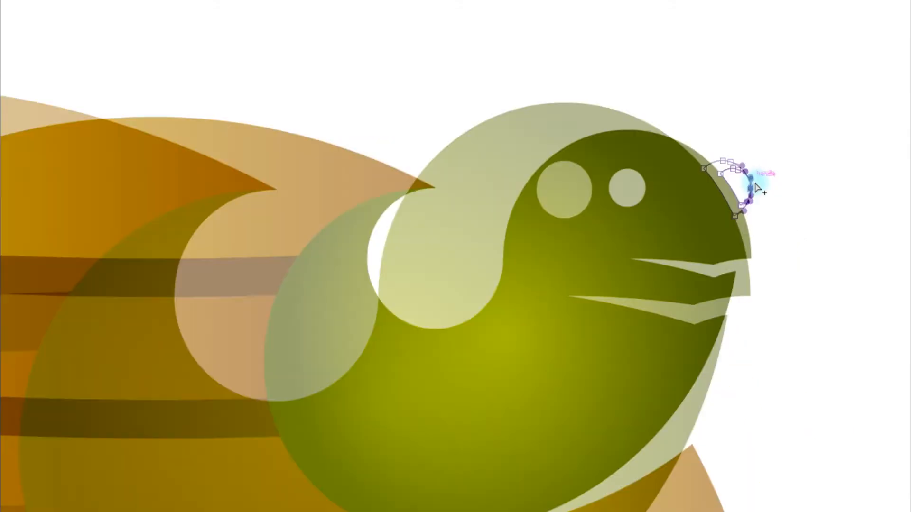
key("Delete")
left_click(658, 268)
left_click(657, 265)
key("ctrl+3")
Step: Fill both eye shapes with solid black 000000 and show the hidden head again
left_click_drag(820, 67, 463, 319)
left_click(10, 294)
left_click(11, 295)
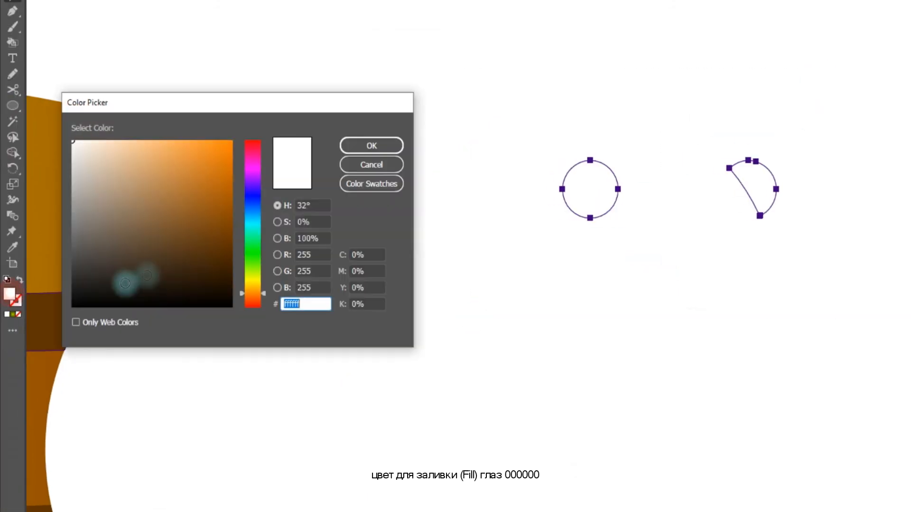
left_click_drag(87, 298, 76, 306)
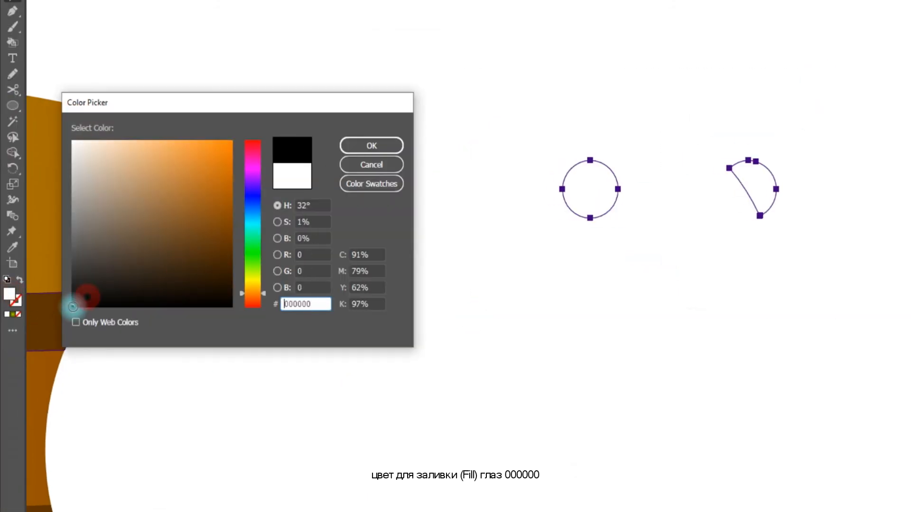
left_click(356, 148)
key("v")
key("ctrl+shift+a")
key("ctrl+alt+3")
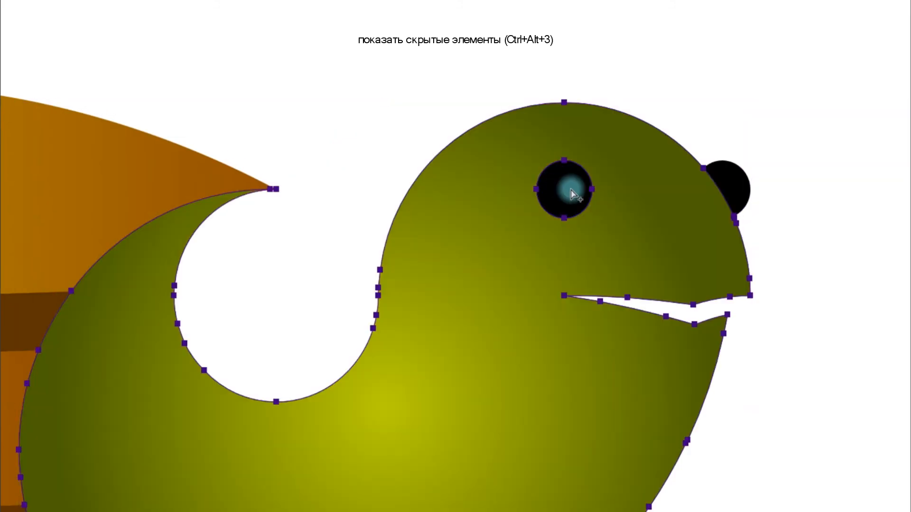
key("ctrl+shift+a")
Step: Select the top, middle and lower shell sections and redraw one shared gradient running diagonally down toward the belly
key("ctrl+0")
left_click(439, 292)
left_click(449, 222, "shift")
left_click(461, 148, "shift")
key("g")
left_click_drag(342, 100, 421, 300)
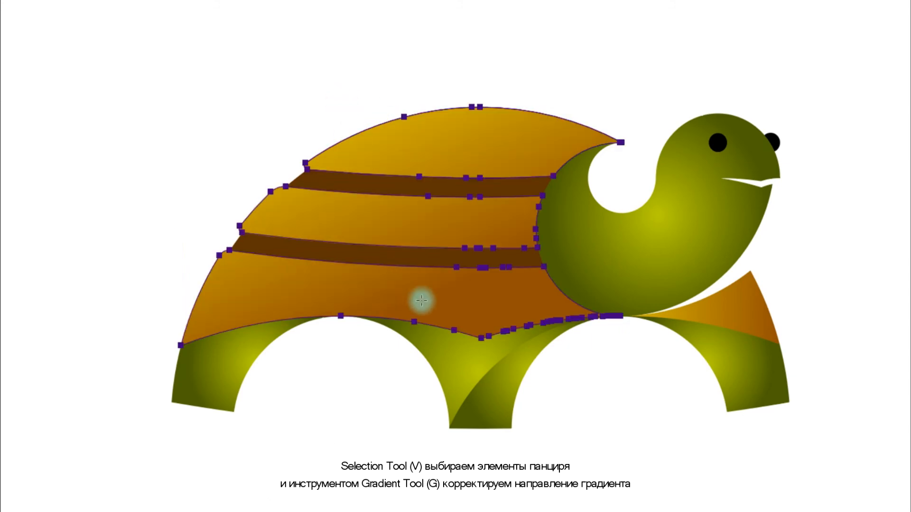
Step: Redraw the front shell piece's gradient so it runs diagonally downward from yellow to brown
left_click(739, 308, "ctrl")
left_click_drag(769, 209, 758, 247)
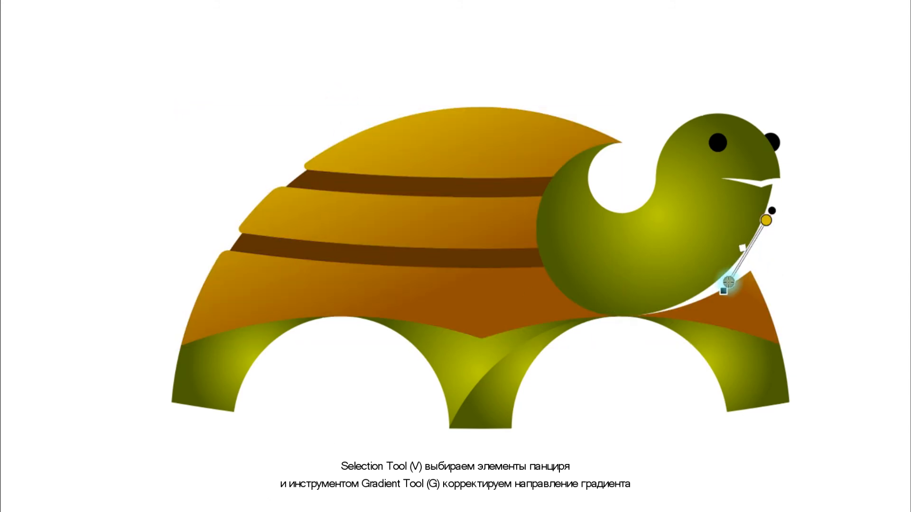
left_click_drag(735, 326, 754, 323)
key("v")
left_click(653, 340, "ctrl")
Step: Redraw the radial gradient of the rearmost middle leg shape from its upper rear edge diagonally down toward the foot
scroll(652, 340, "down", 1)
left_click_drag(613, 360, 617, 322)
scroll(557, 323, "up", 1)
left_click(498, 315, "ctrl")
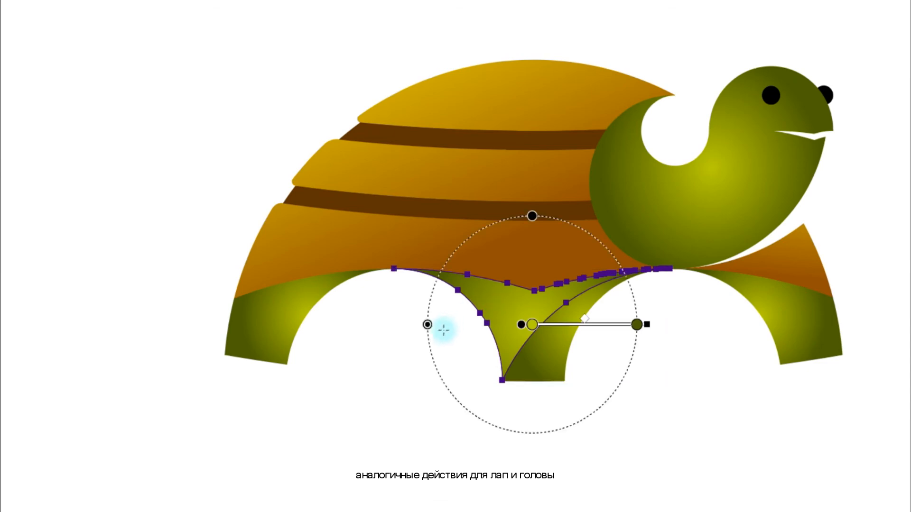
mouse_move(445, 248)
left_mouse_down()
mouse_move(533, 317)
mouse_move(553, 348)
mouse_move(566, 339)
left_mouse_up()
Step: Redraw the rear leg's radial gradient from above the shell's rear edge diagonally down past the leg
left_click(269, 314, "ctrl")
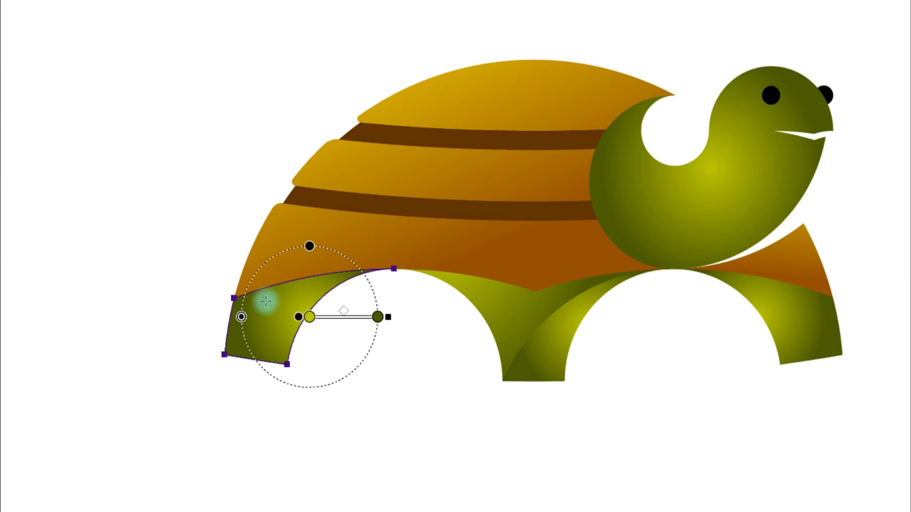
left_click_drag(373, 239, 294, 309)
left_click_drag(233, 198, 343, 355)
Step: Centre the radial gradient of the other middle leg below its foot, end it at the upper edge and move the light stop inward
left_click(554, 348)
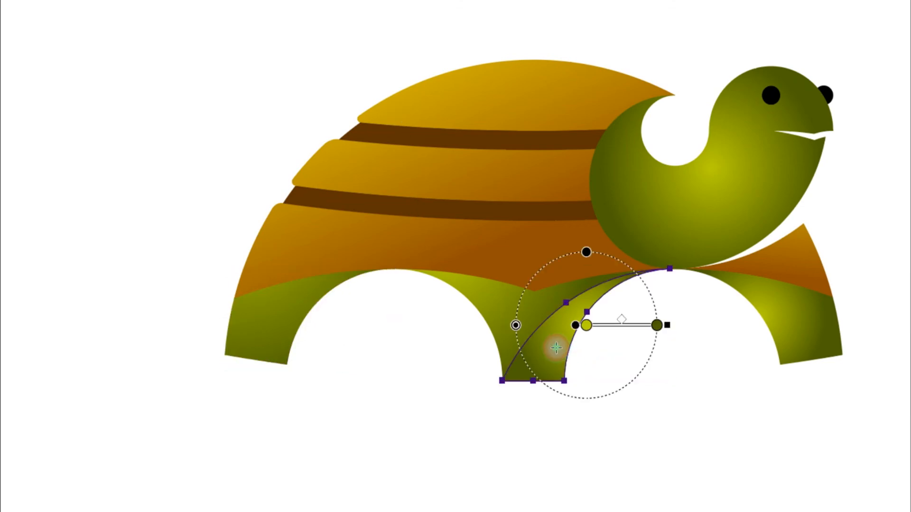
left_click_drag(648, 478, 557, 341)
left_click_drag(648, 477, 662, 463)
mouse_move(557, 341)
left_mouse_down()
mouse_move(585, 331)
mouse_move(553, 300)
left_mouse_up()
left_click_drag(613, 378, 610, 370)
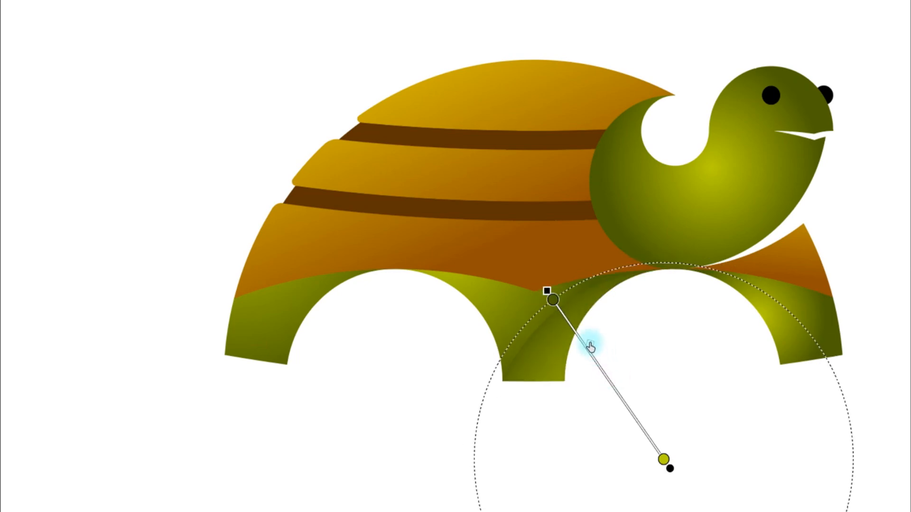
left_click_drag(664, 461, 624, 422)
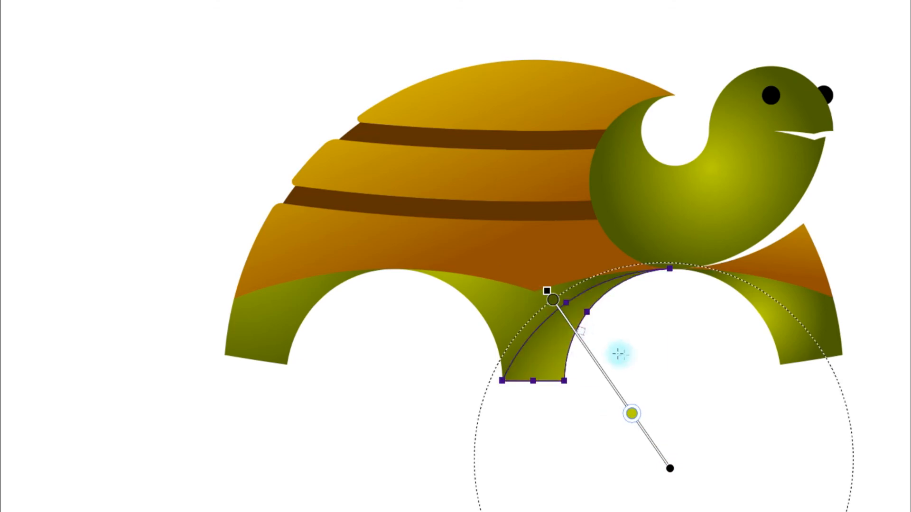
left_click(624, 352, "ctrl")
Step: Redraw the front leg's radial gradient from below the belly arch up toward the shell
scroll(632, 357, "down", 1)
left_click_drag(687, 391, 613, 380)
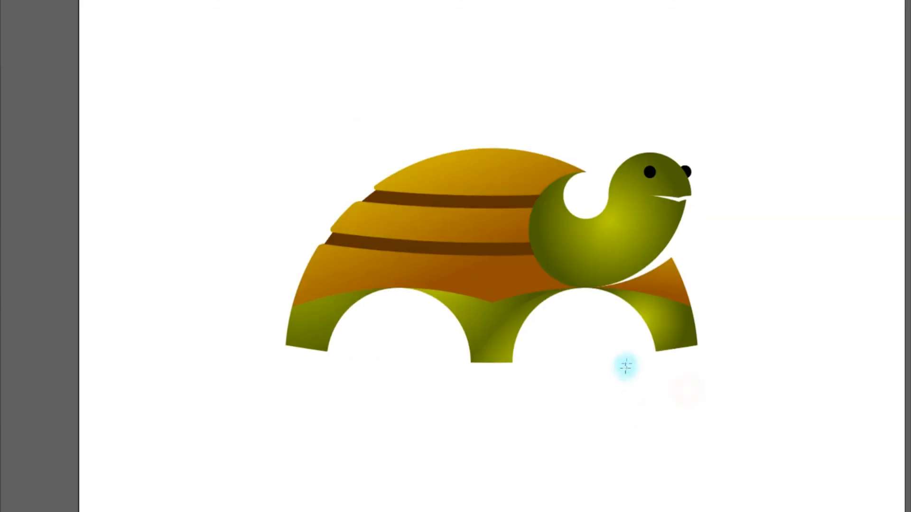
scroll(620, 373, "up", 1)
left_click(676, 312)
left_click_drag(655, 450, 664, 257)
key("ctrl+shift+a")
Step: Redraw the head and neck's radial gradient from above the neck diagonally down past the chest
left_click(600, 193)
left_click_drag(598, 177, 597, 306)
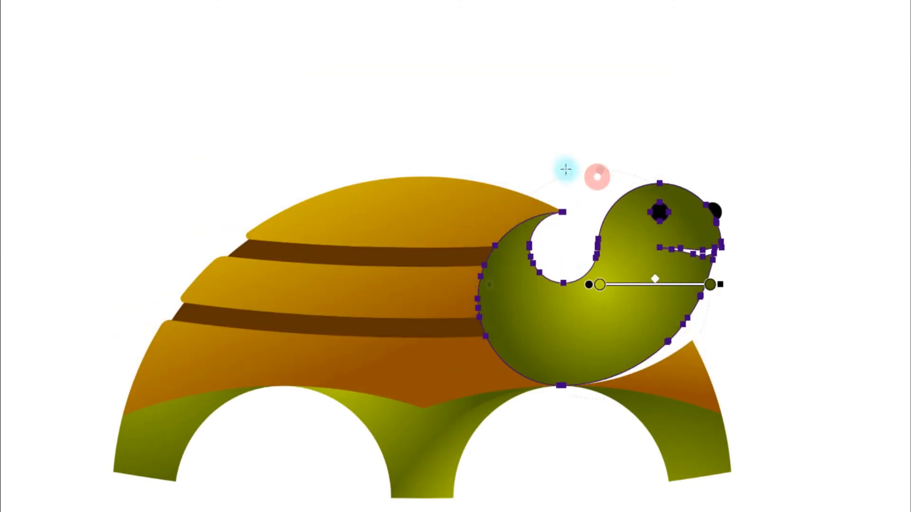
mouse_move(546, 60)
left_mouse_down()
mouse_move(604, 295)
mouse_move(663, 377)
left_mouse_up()
left_click_drag(664, 347, 681, 351)
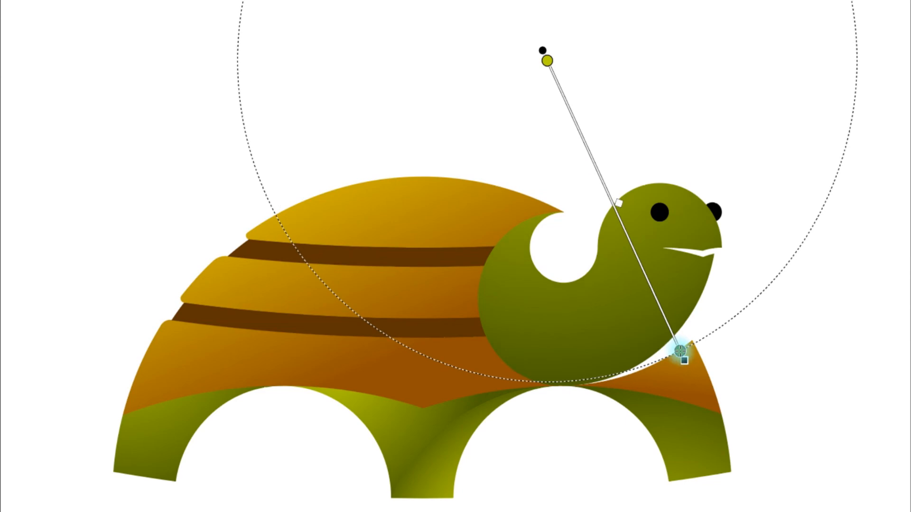
left_click(613, 259)
left_click_drag(550, 127, 706, 300)
left_click(667, 315)
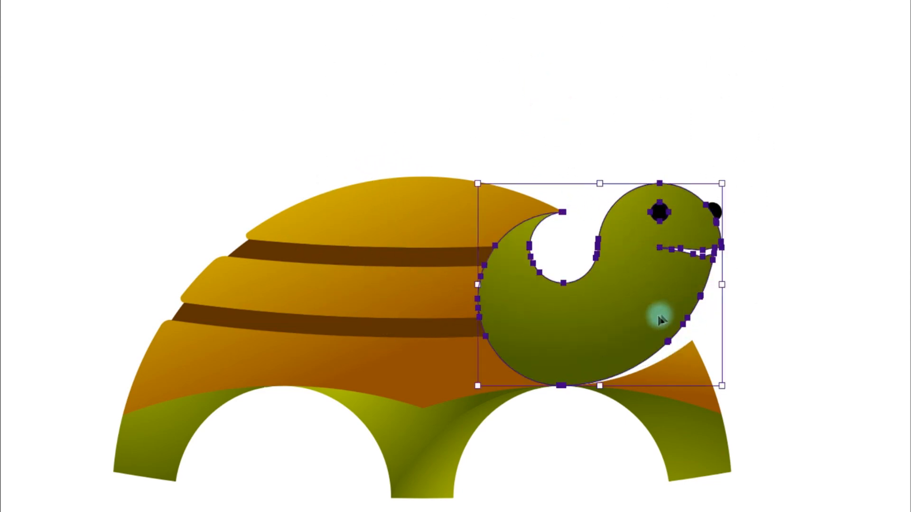
Step: Select the top, middle and lower shell sections and group them
left_click(525, 172)
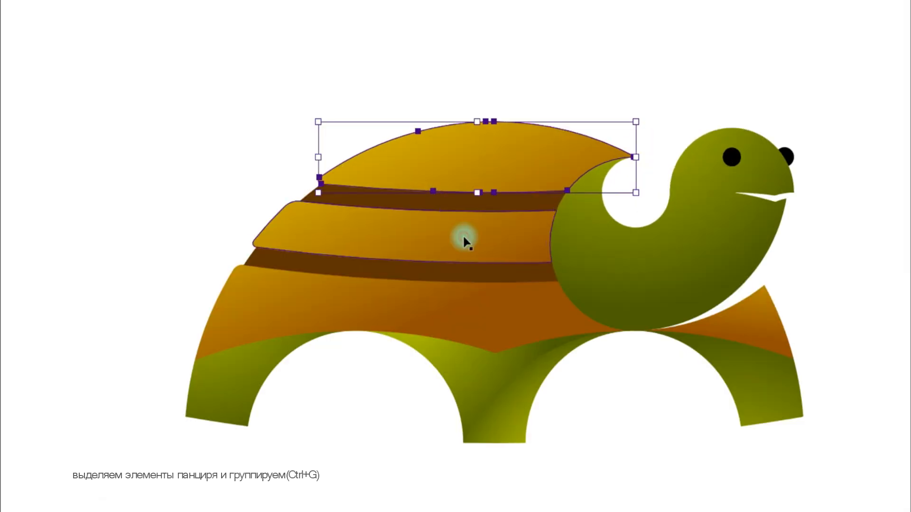
left_click(533, 212, "shift")
left_click(434, 311, "shift")
key("ctrl+g")
Step: Copy the shell group, paste the copy behind the original and hide that copy
key("ctrl+c")
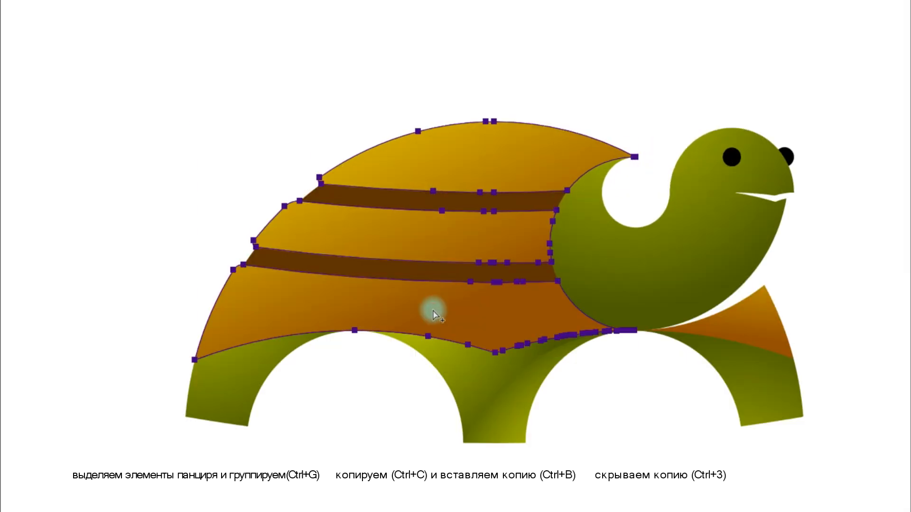
key("ctrl+b")
key("ctrl+3")
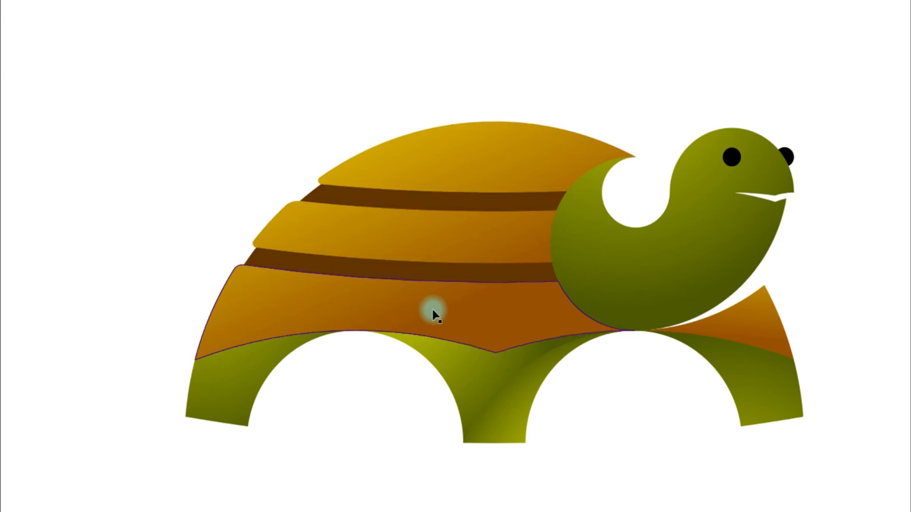
Step: Remove the fill of the visible shell group and give it an f9d628 stroke
left_click(439, 160)
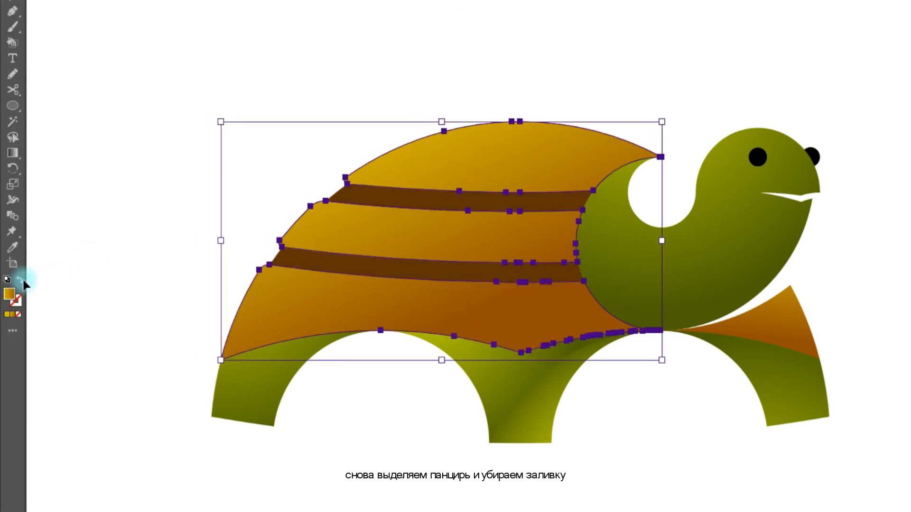
left_click(21, 281)
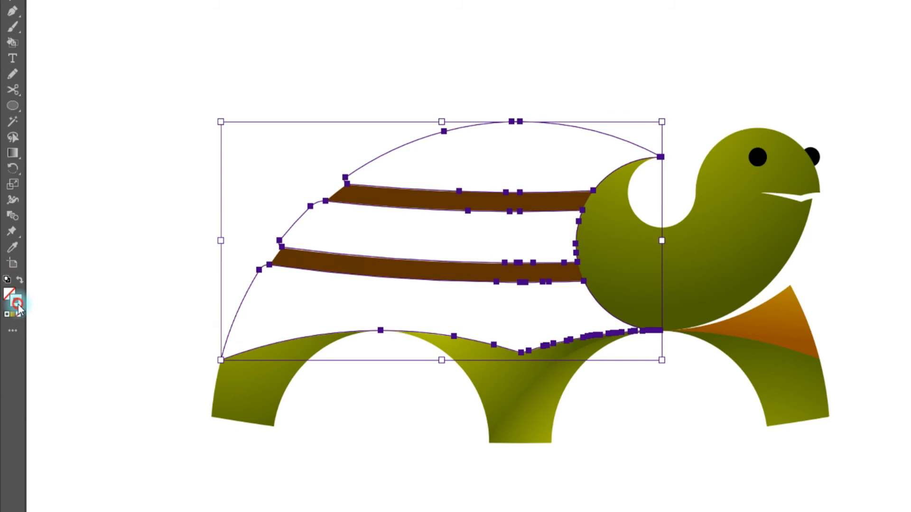
double_click(18, 304)
type("f9d628")
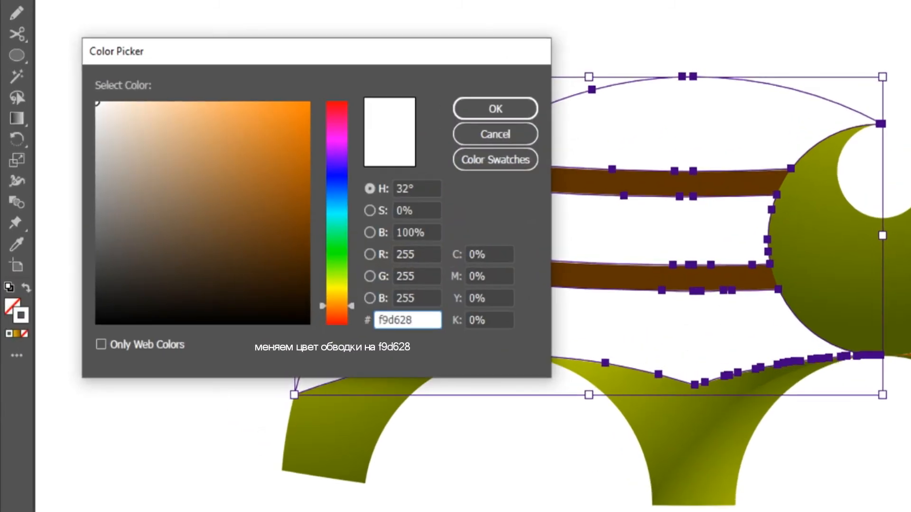
key("Return")
left_click(296, 376)
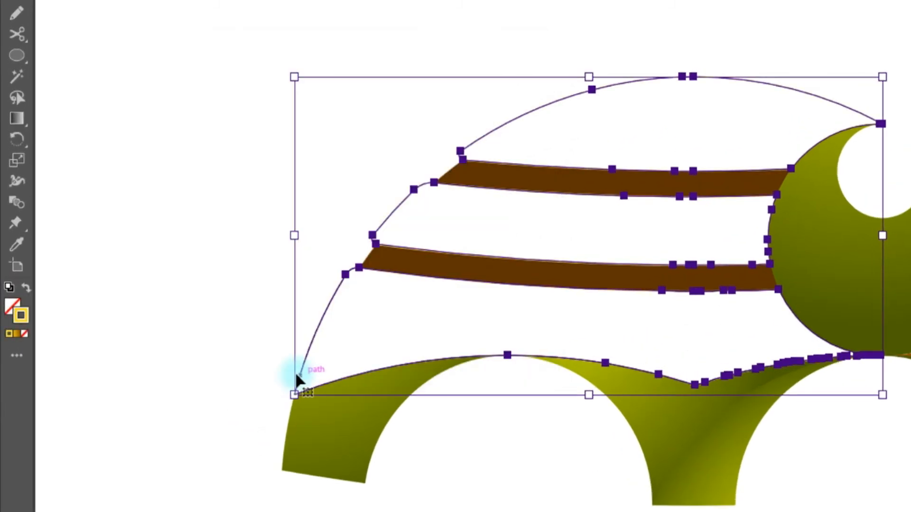
key("ctrl+shift+a")
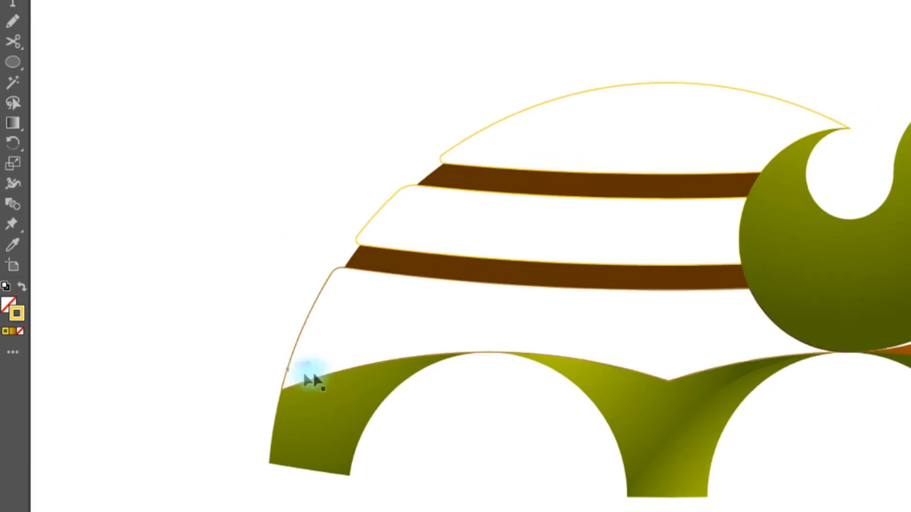
Step: Select the yellow shell outline group and arrange it in front of the head and neck shape
scroll(351, 355, "up", 1)
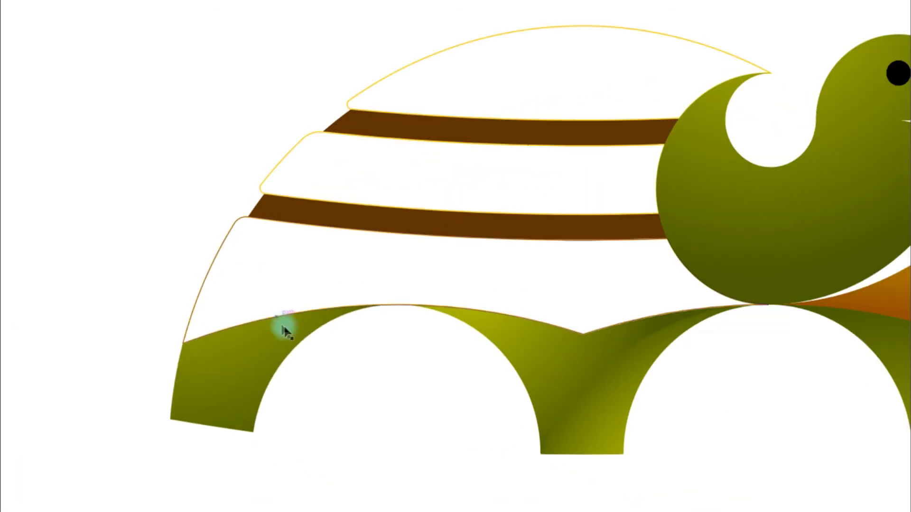
left_click_drag(278, 265, 266, 296)
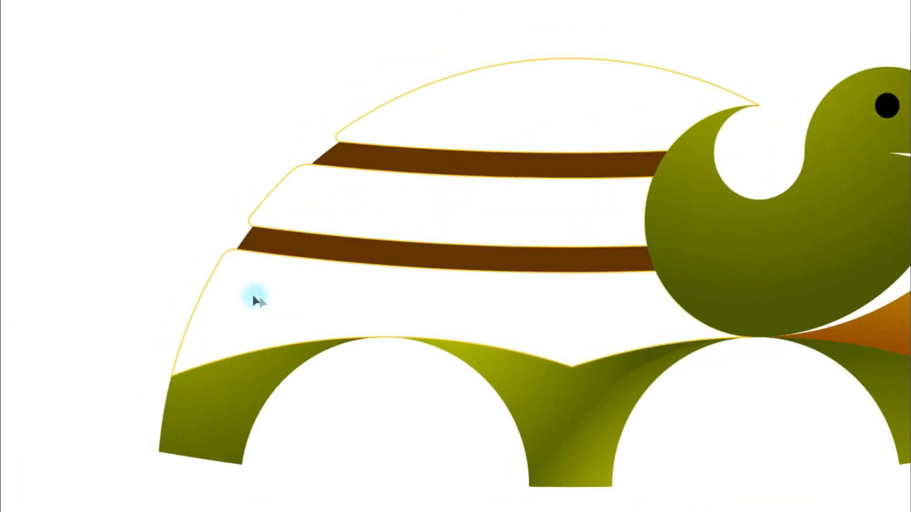
left_click(209, 281)
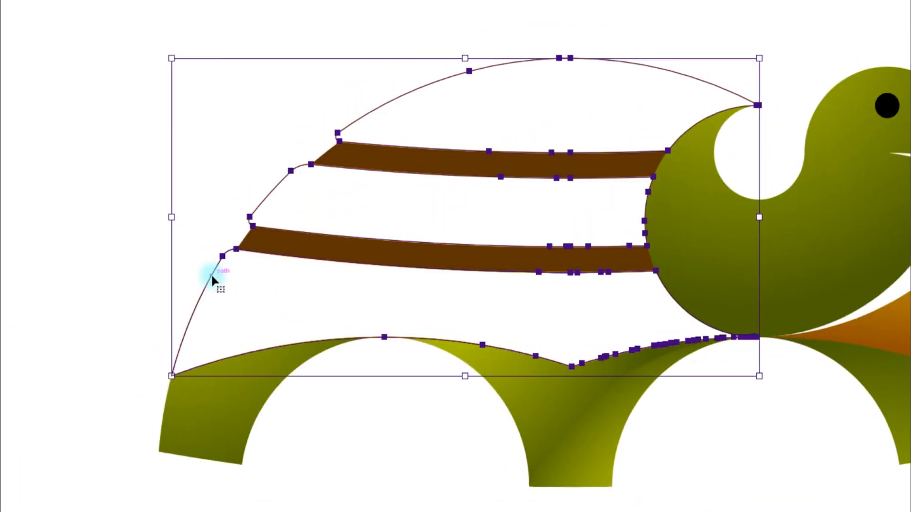
right_click(206, 276)
mouse_move(265, 442)
left_click(370, 436)
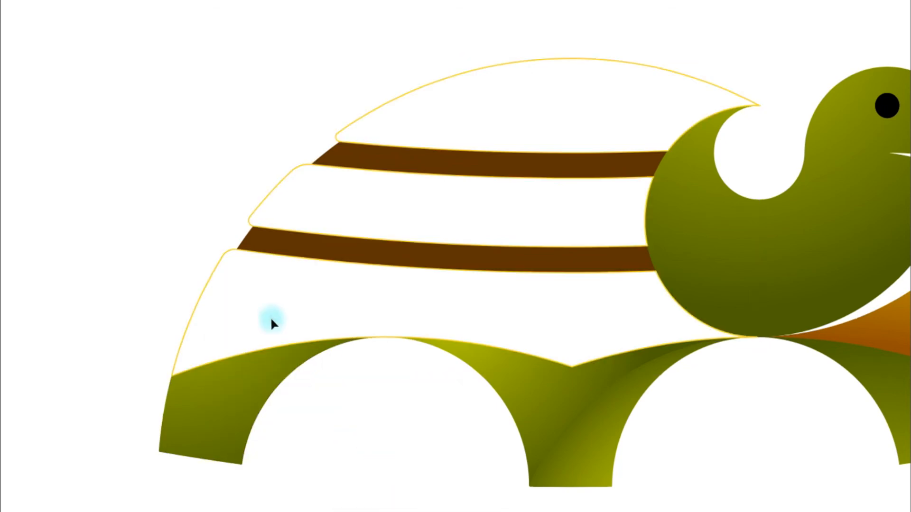
Step: Cut the lower shell section's outline with the Scissors tool at its neck-side upper corner and rear lower corner, and delete the lower part
scroll(258, 268, "up", 3)
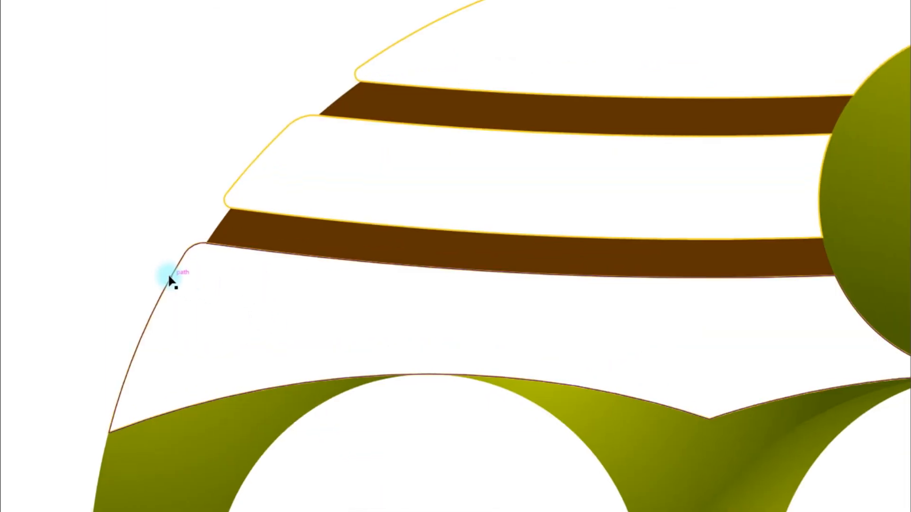
left_click(169, 276)
key("c")
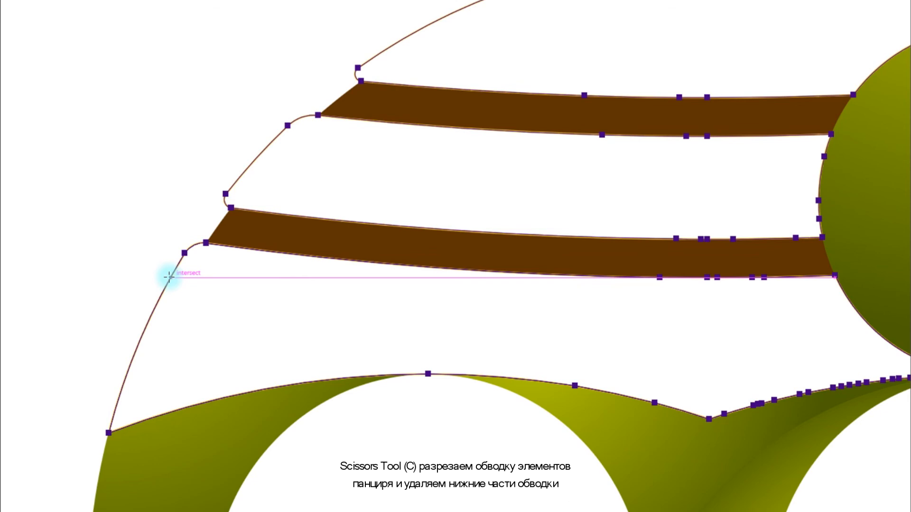
left_click(835, 276)
left_click(109, 433)
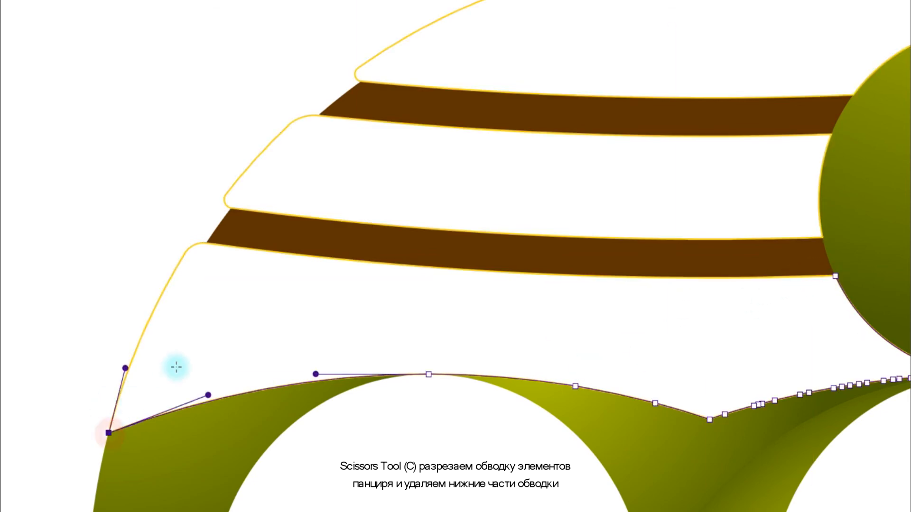
key("Delete")
key("Delete")
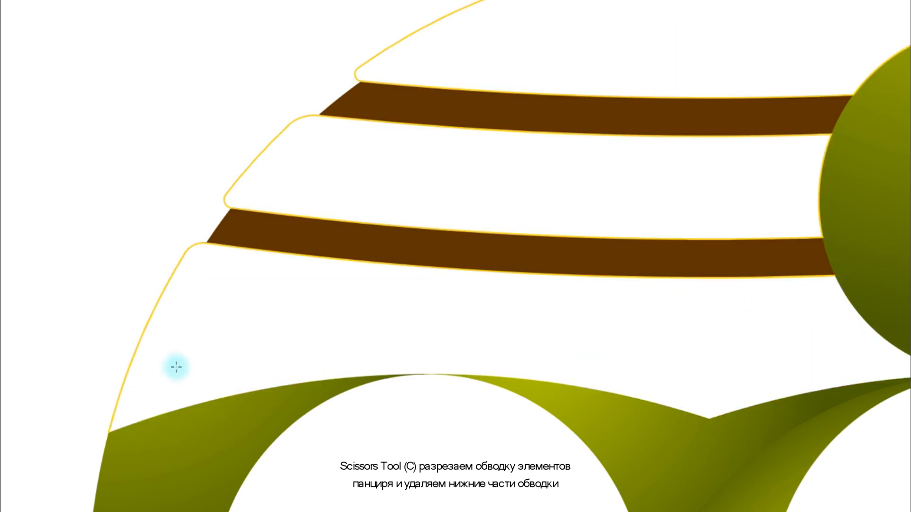
scroll(312, 334, "right", 2)
key("v")
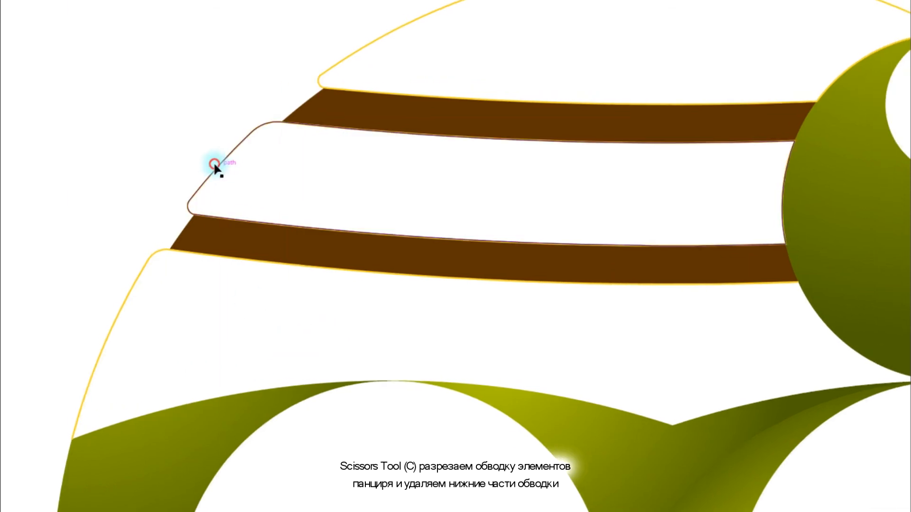